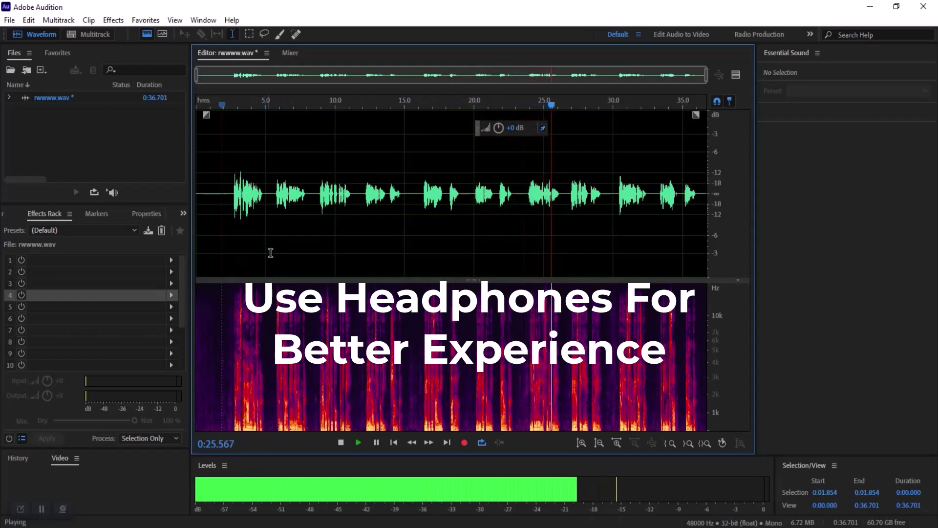
Stop playback, select the quiet gap from about 15.0 to 16.1 s, and listen to its background noise
key("space")
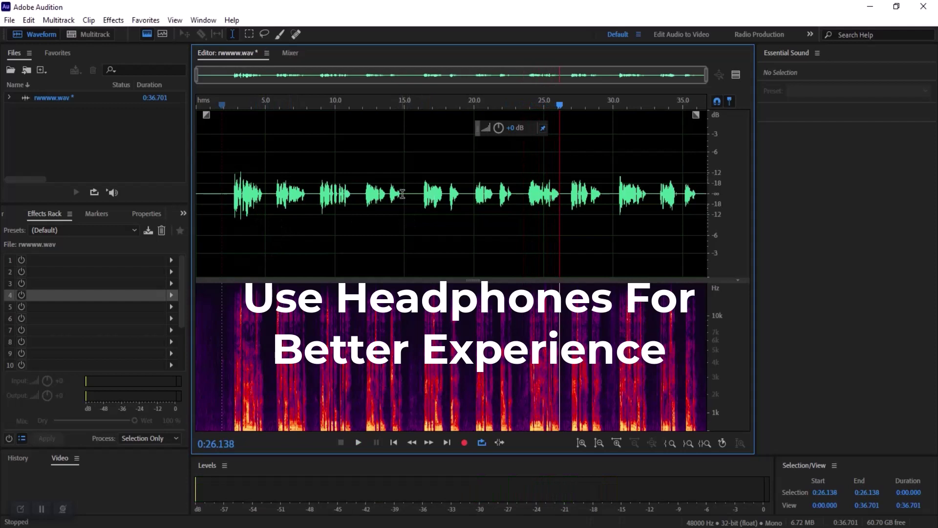
left_click_drag(402, 194, 418, 202)
key("space")
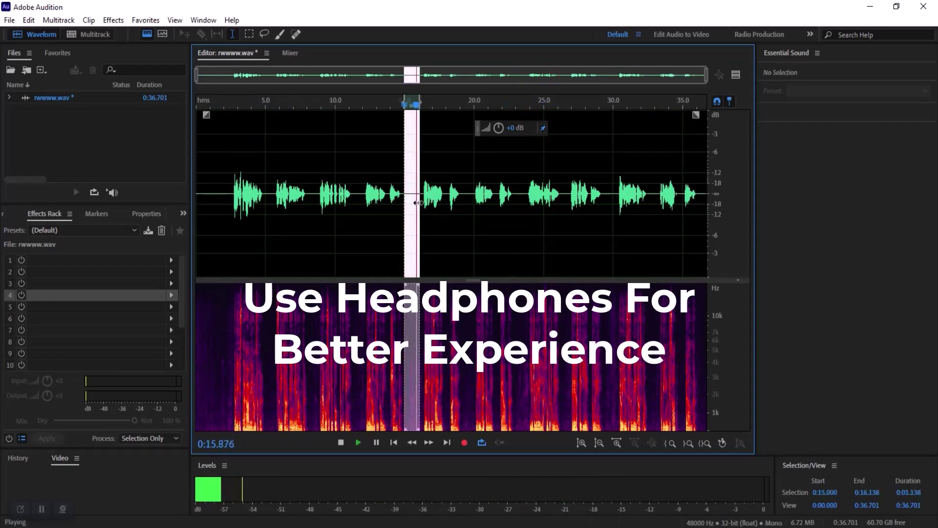
key("space")
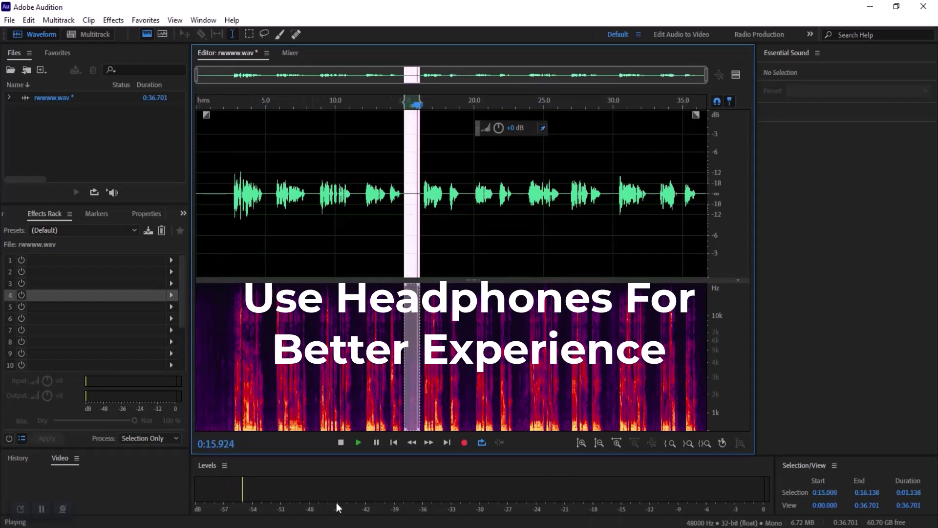
Add the Dynamics effect to rack slot 1, turn AutoGate off, and move the effect window clear of the waveform
left_click(171, 262)
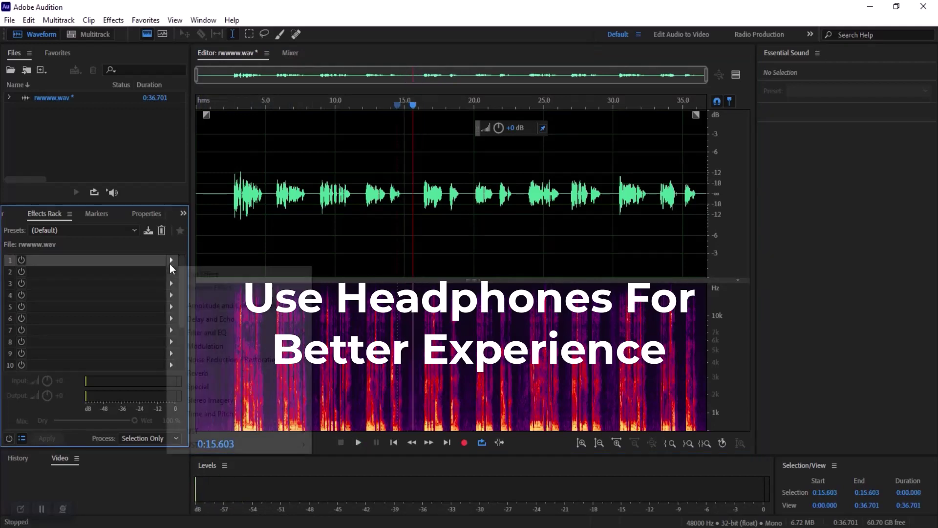
mouse_move(251, 305)
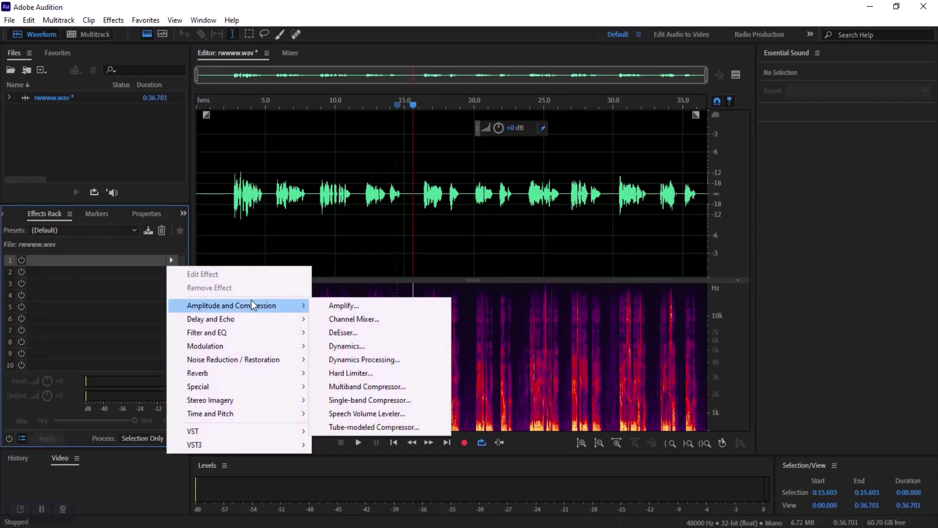
left_click(352, 345)
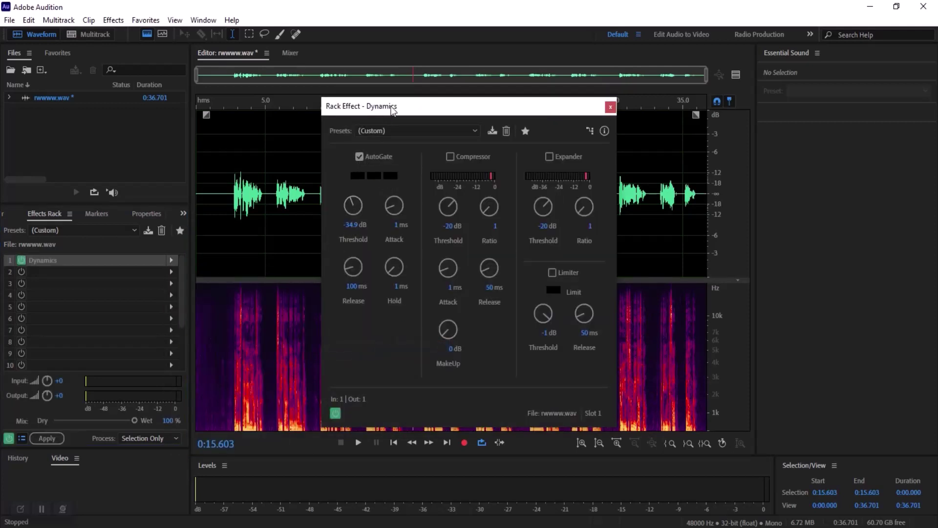
left_click_drag(393, 109, 626, 123)
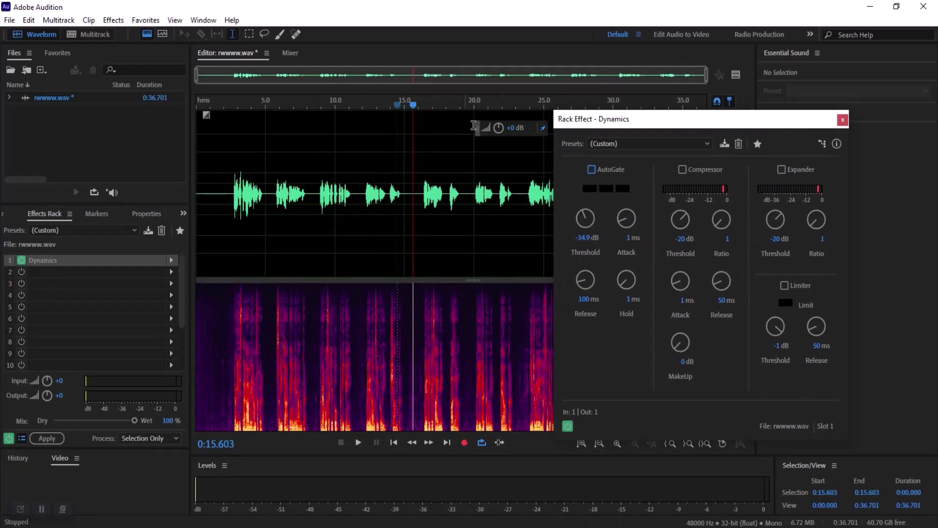
left_click_drag(607, 126, 637, 122)
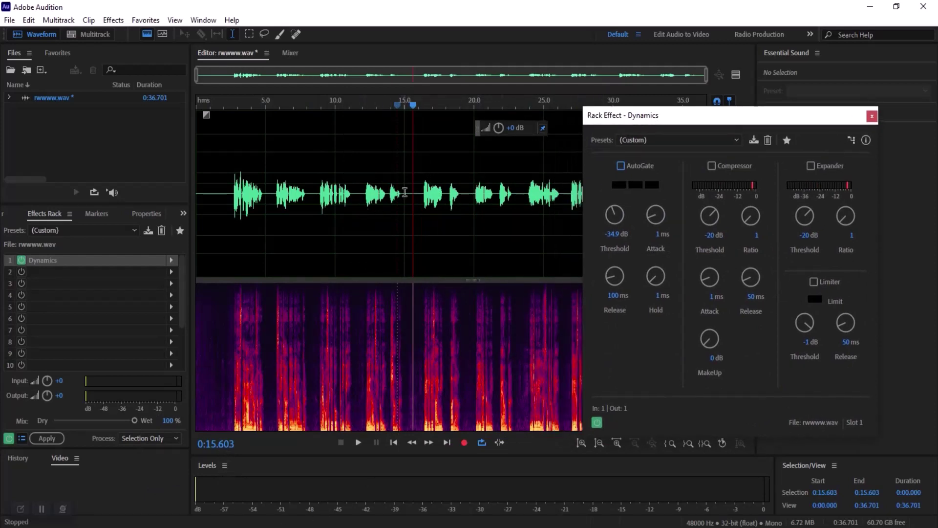
Listen to the background noise in the quiet gaps at about 15.0–16.1 s, 0–1.2 s and 23.0–23.8 s
left_click_drag(405, 192, 419, 192)
key("space")
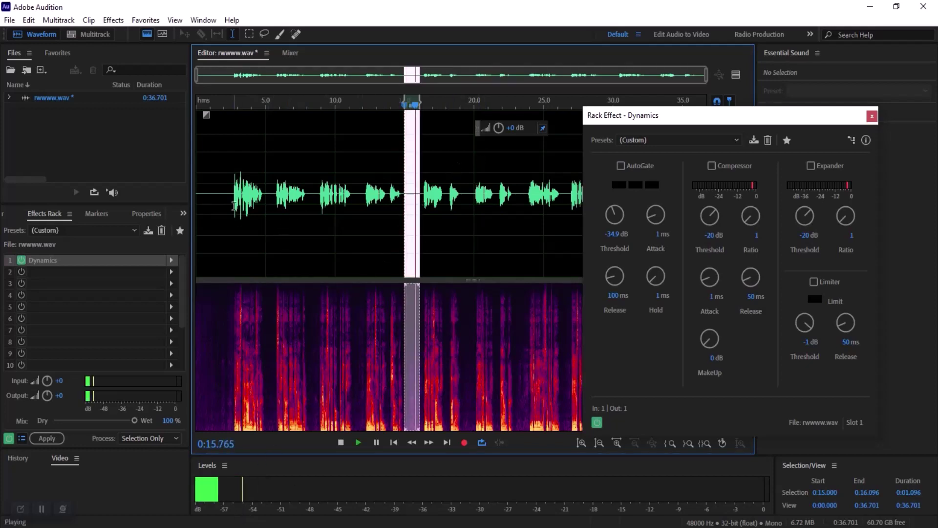
left_click_drag(213, 205, 197, 205)
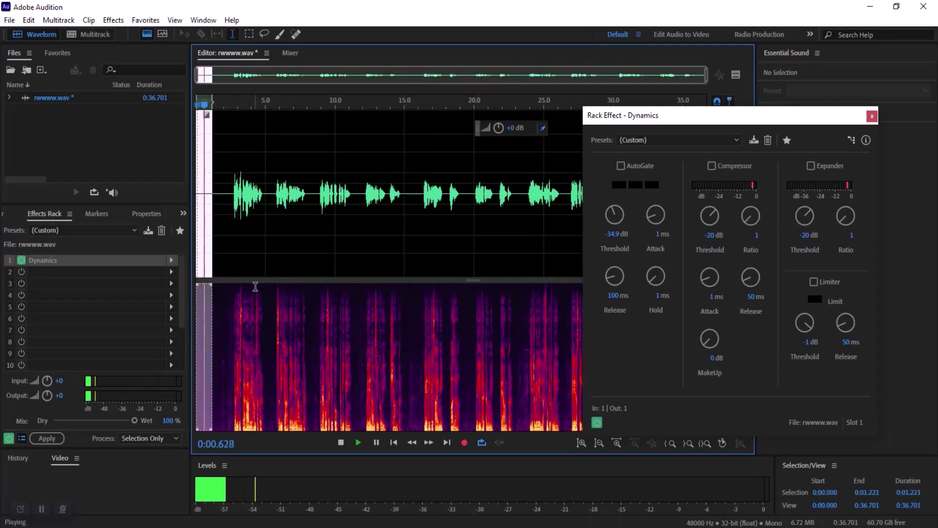
key("space")
left_click_drag(516, 195, 527, 195)
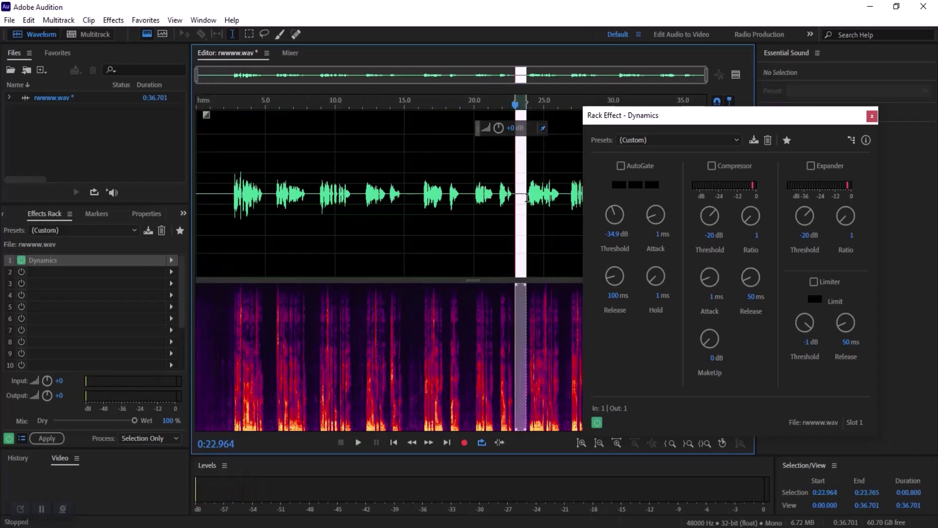
key("space")
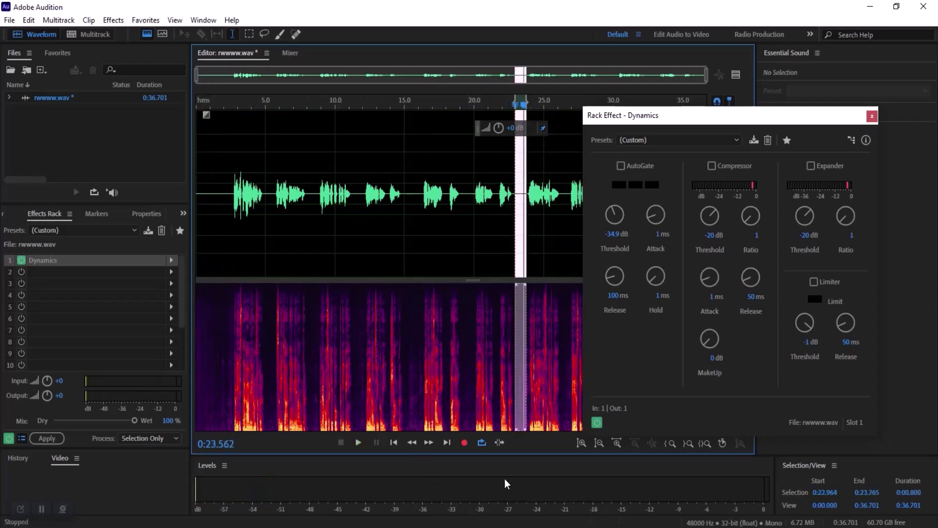
Enable AutoGate in Dynamics with a threshold of -42.7 dB and close the effect window
left_click(622, 165)
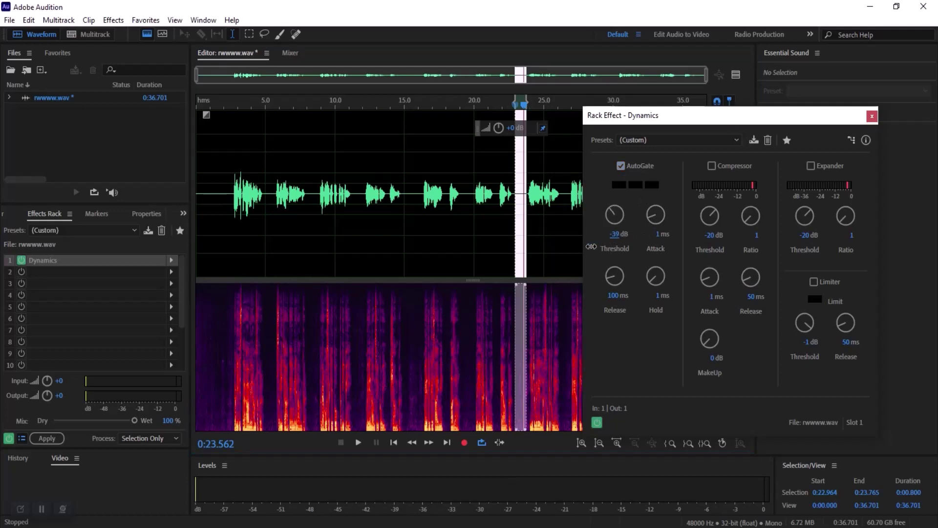
left_click_drag(698, 116, 402, 83)
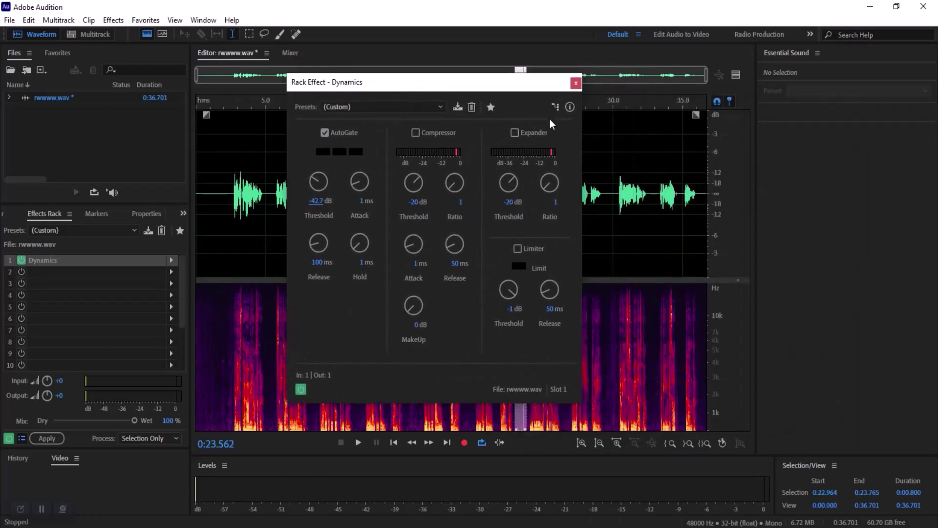
left_click(576, 83)
Play the selected gap near 23 s and the recording from about 1 s to check the gated sound
key("space")
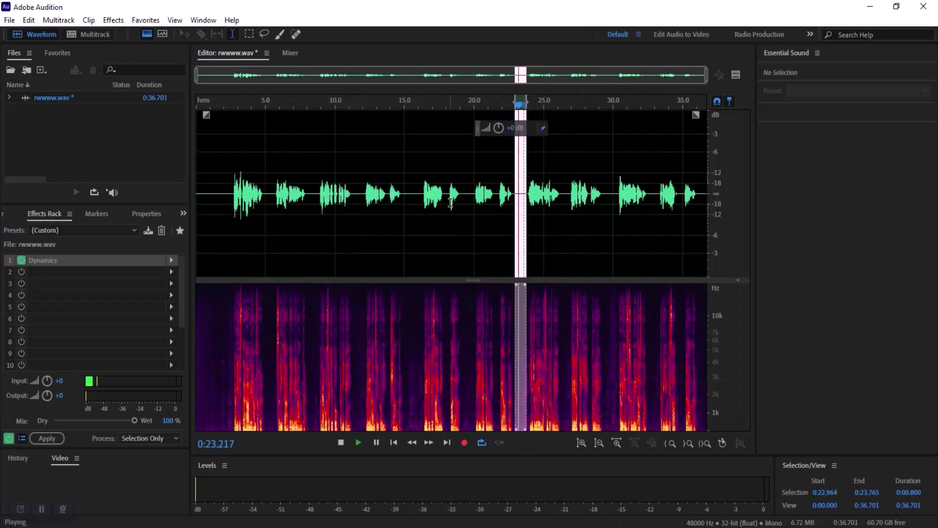
left_click(500, 198)
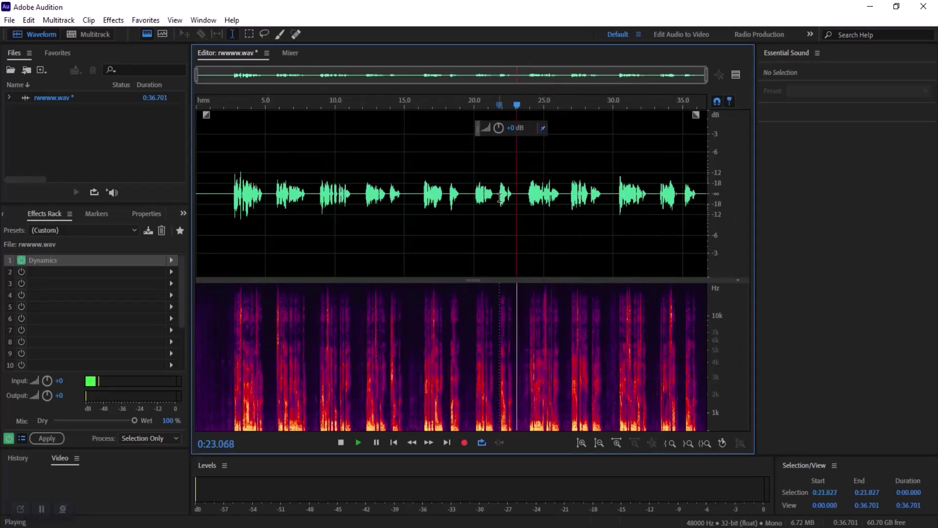
left_click(210, 195)
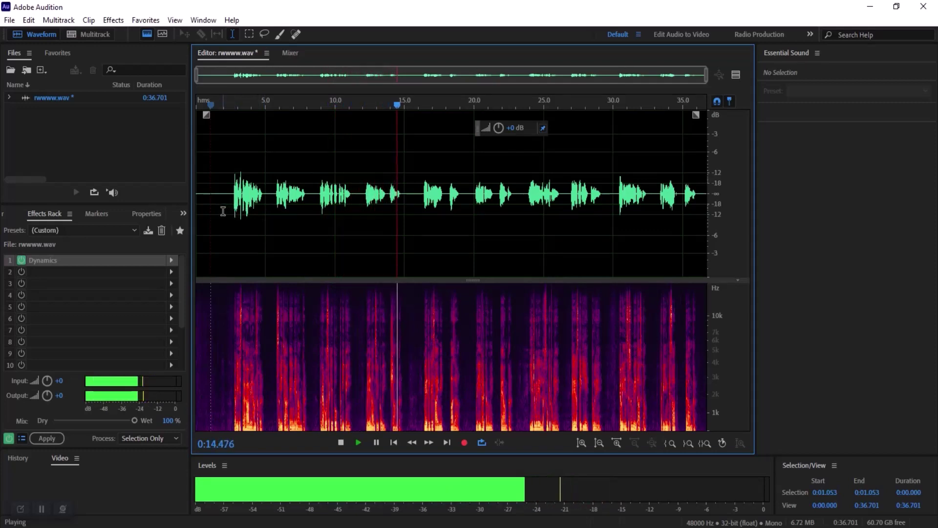
key("space")
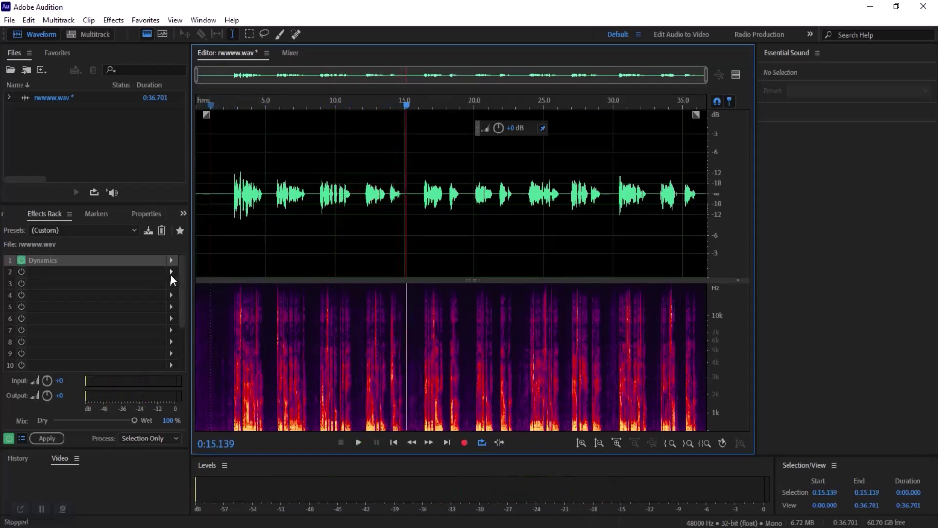
Try Adaptive Noise Reduction in rack slot 2, playing the recording and bypassing Dynamics to compare
left_click(170, 275)
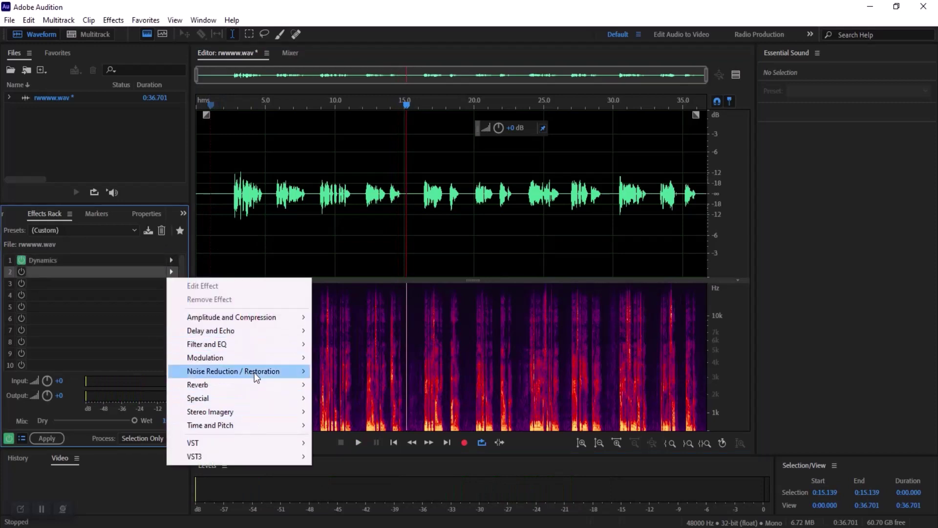
mouse_move(254, 372)
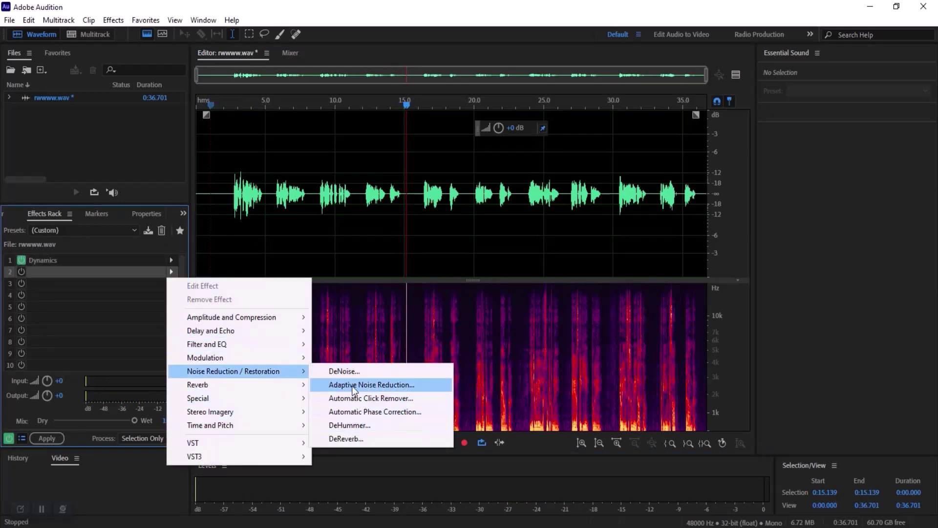
left_click(352, 385)
left_click(581, 311)
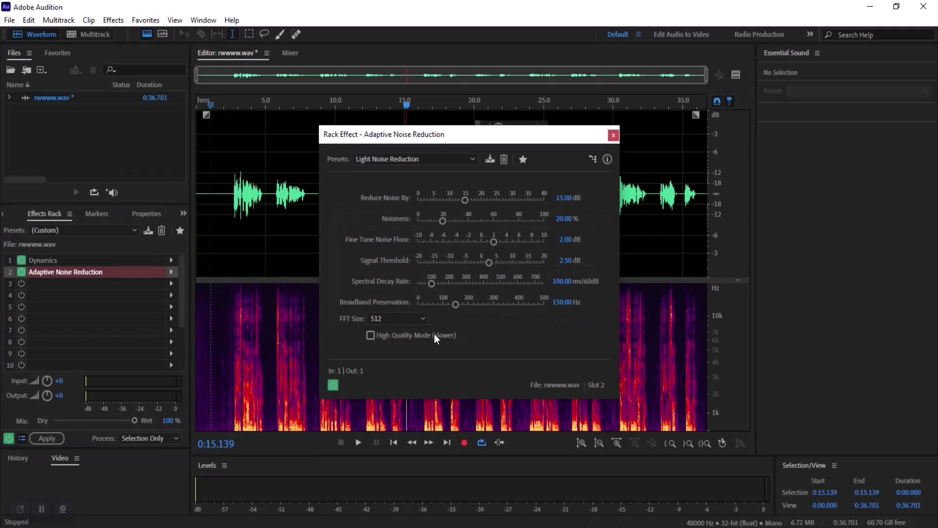
left_click(615, 134)
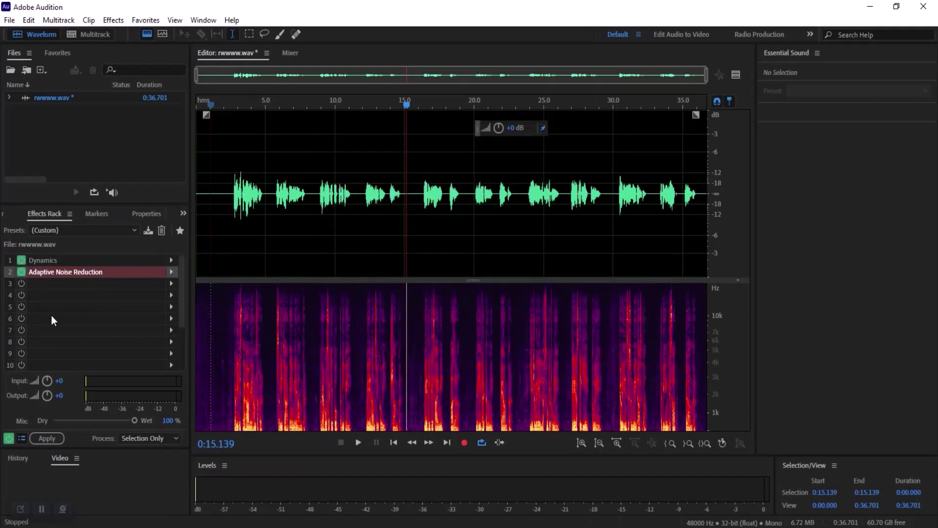
key("space")
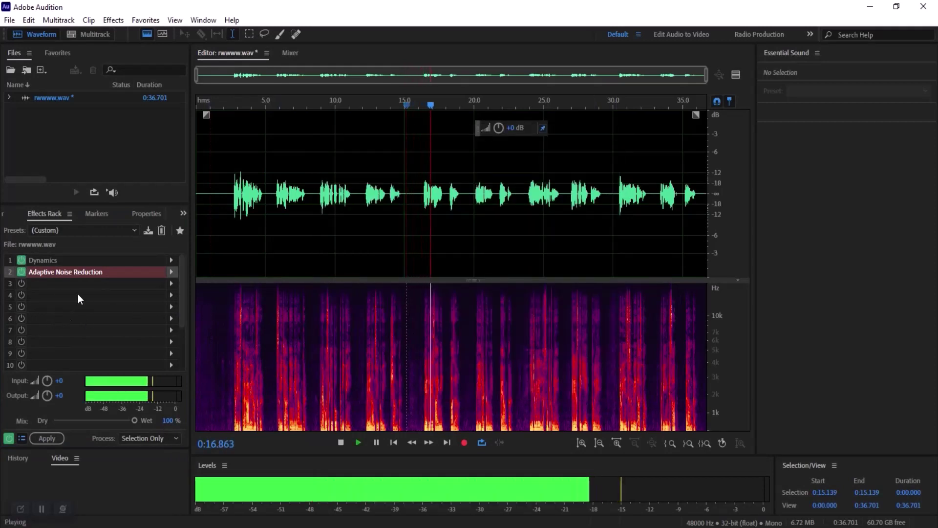
left_click(22, 261)
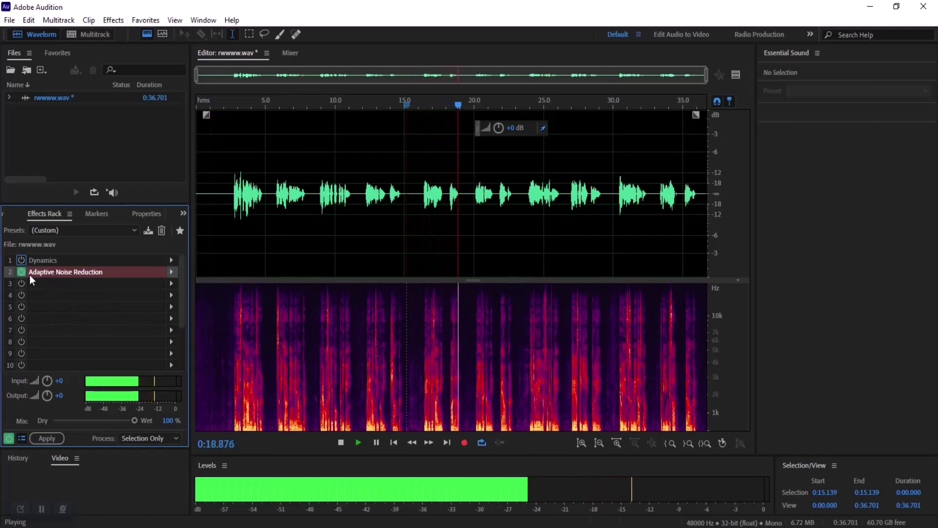
Add the accusonus ERA 5 Audio Clean-Up Assistant restoration plug-in to rack slot 2
left_click(171, 271)
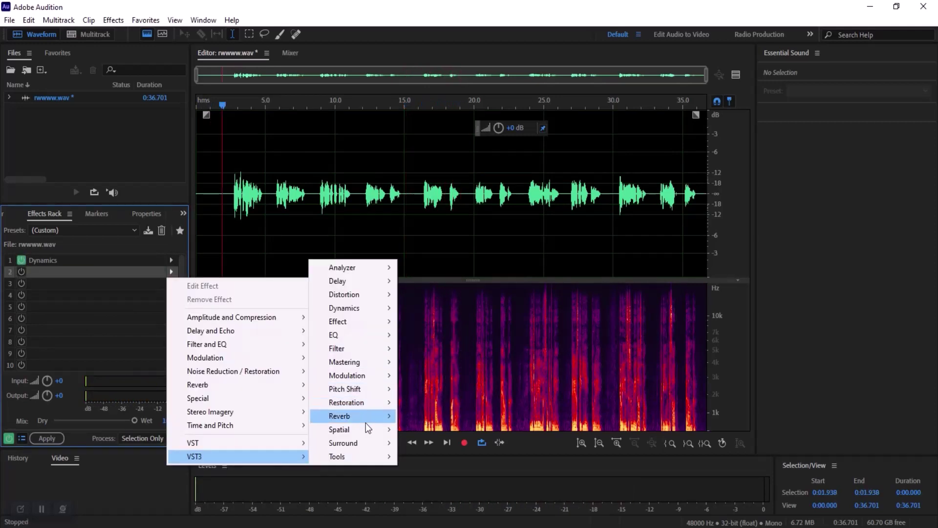
mouse_move(362, 400)
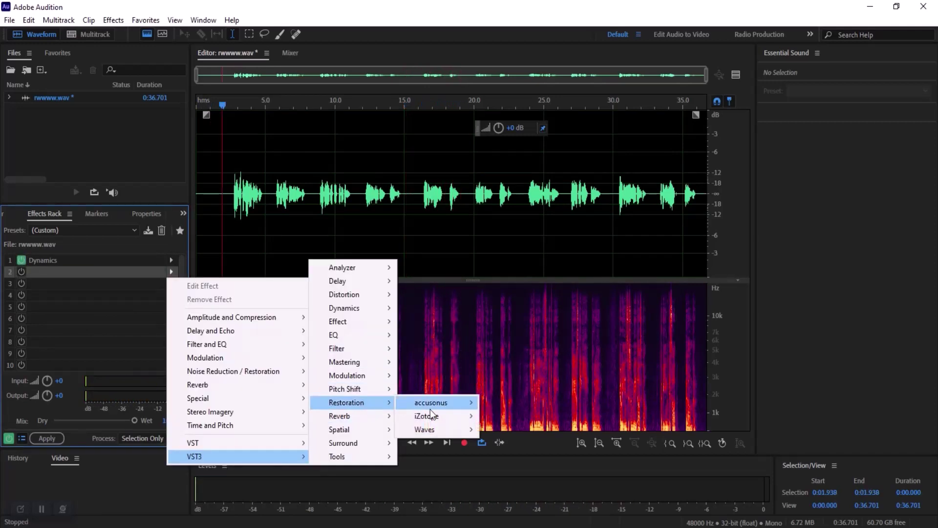
mouse_move(439, 403)
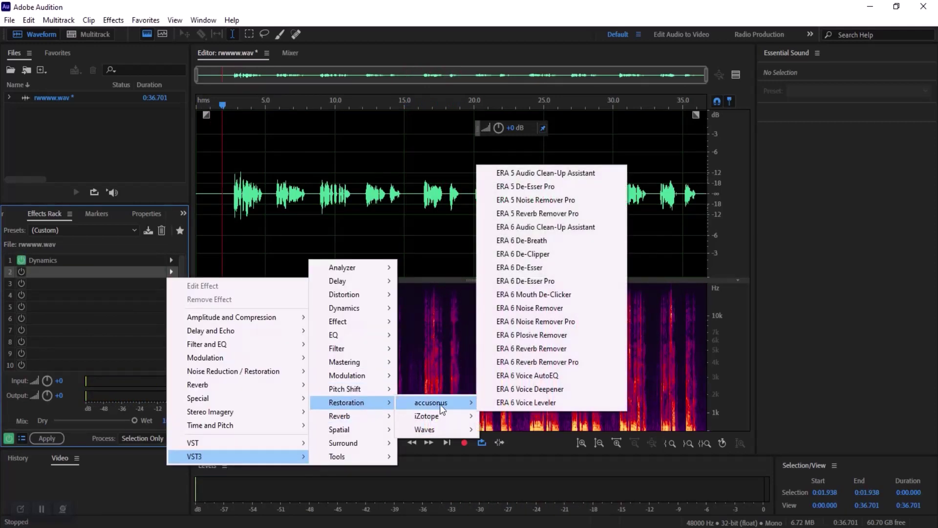
left_click(512, 177)
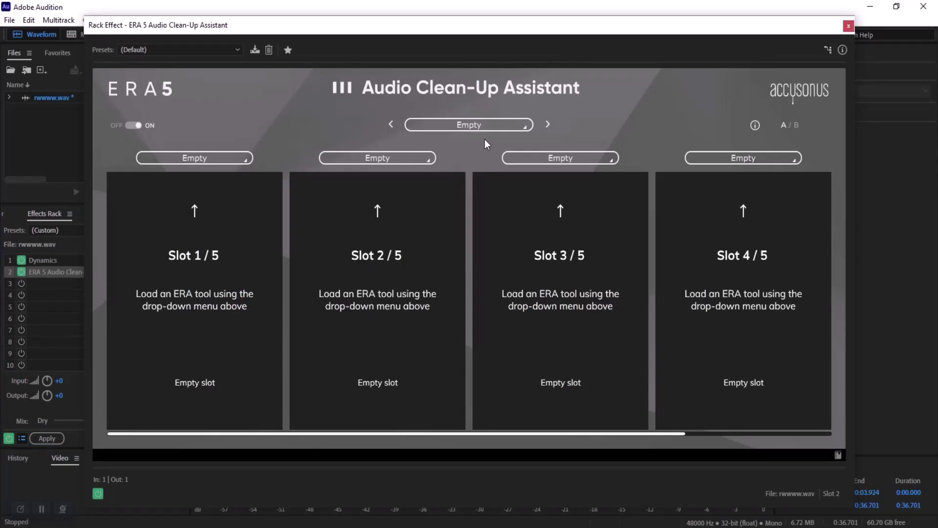
Try the Podcast Ready and Deeper Voice presets in the Audio Clean-Up Assistant, and settle on Clear & Loud Voice
left_click(510, 126)
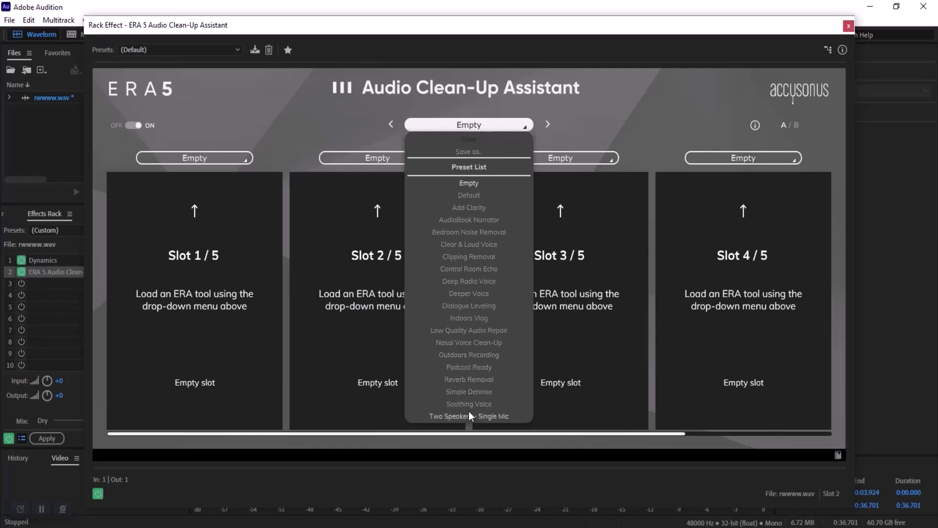
left_click(463, 368)
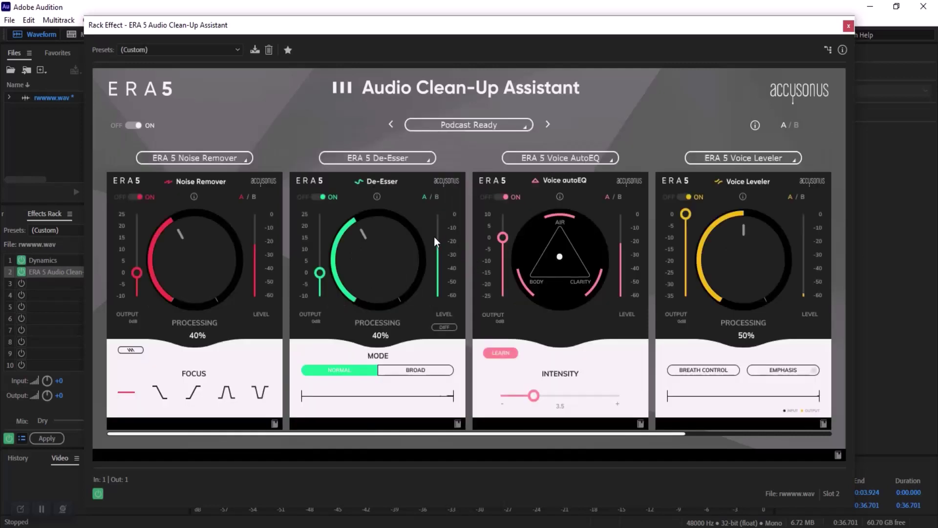
left_click(495, 122)
left_click(469, 293)
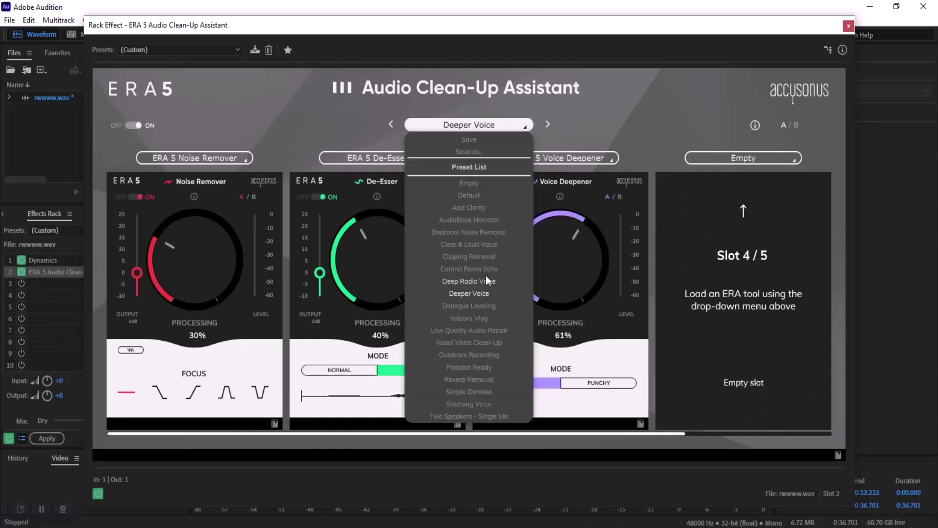
left_click(484, 246)
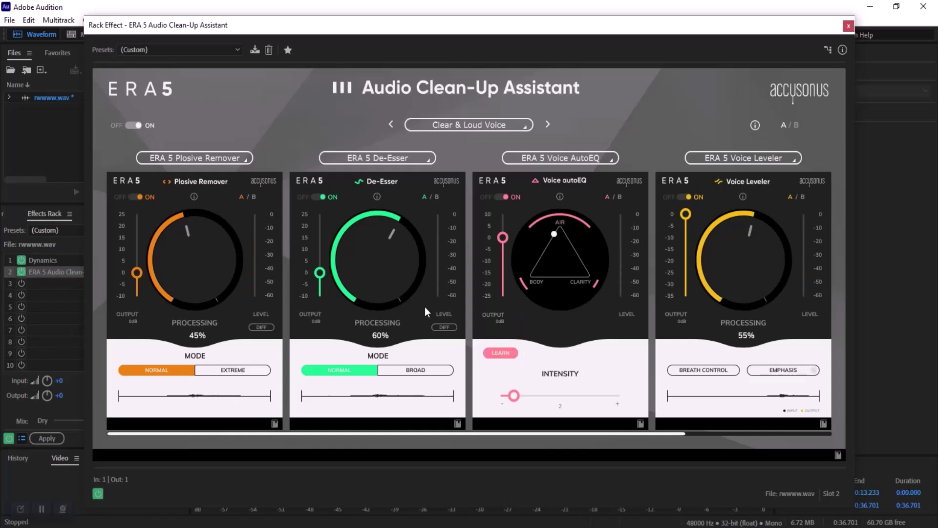
Listen to the recording with the Clear & Loud Voice preset, closing the plug-in window during playback
key("space")
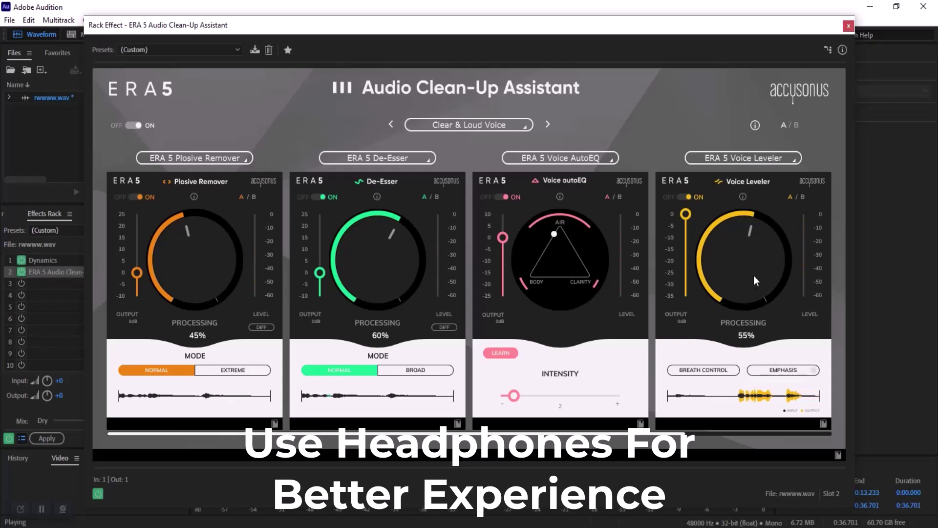
left_click(848, 27)
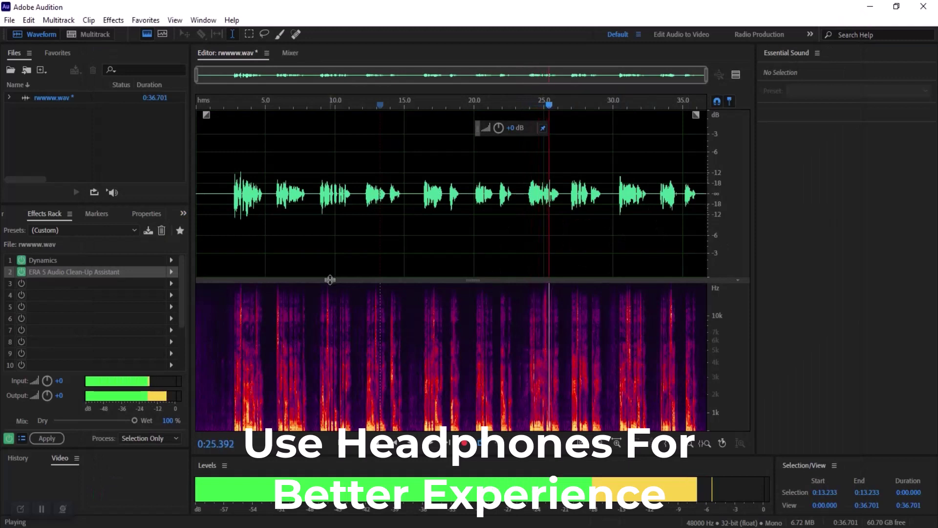
key("space")
key("space")
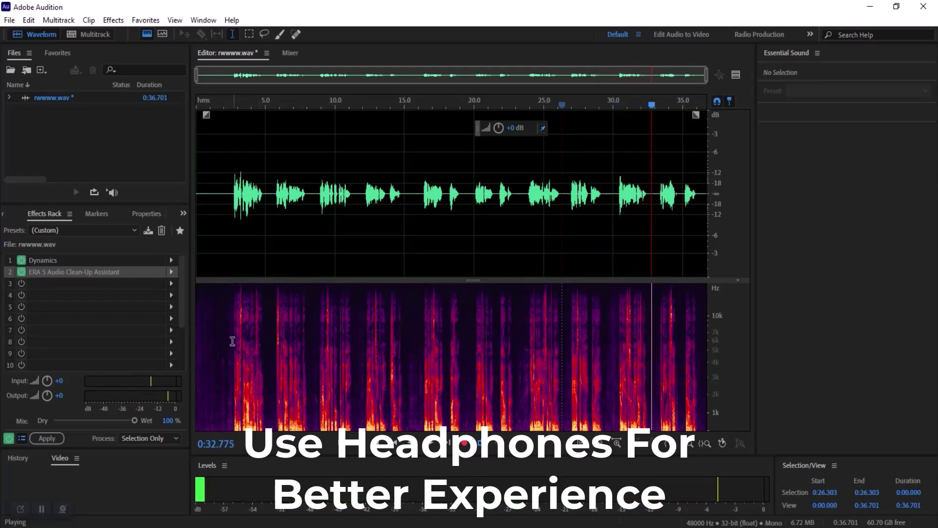
Stop playback, check the modules of the ERA 5 Audio Clean-Up Assistant, and apply the effects rack to the recording
key("space")
double_click(93, 273)
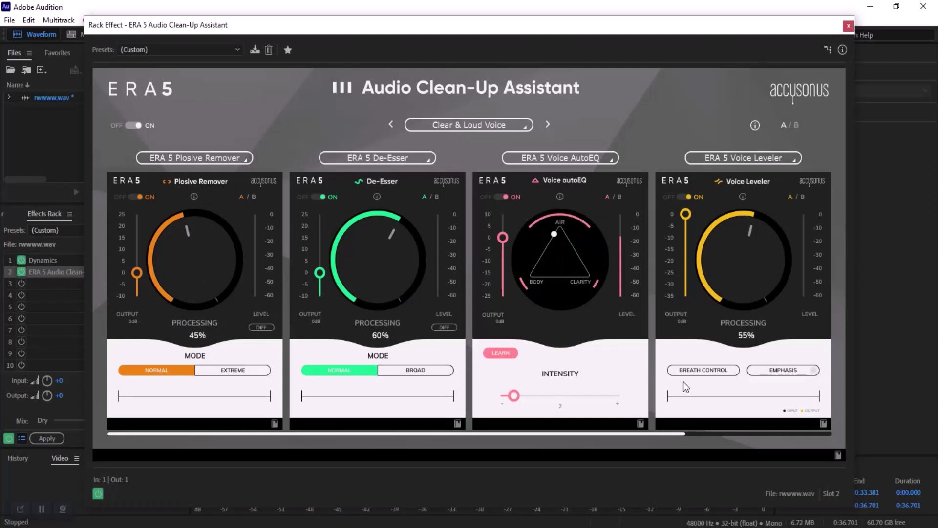
left_click_drag(681, 433, 780, 430)
left_click_drag(714, 433, 616, 434)
left_click(849, 27)
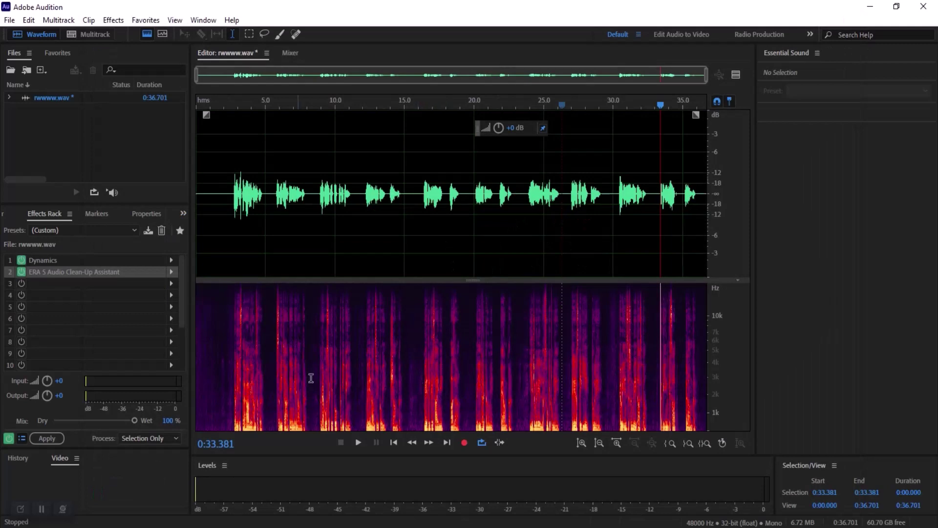
left_click(52, 437)
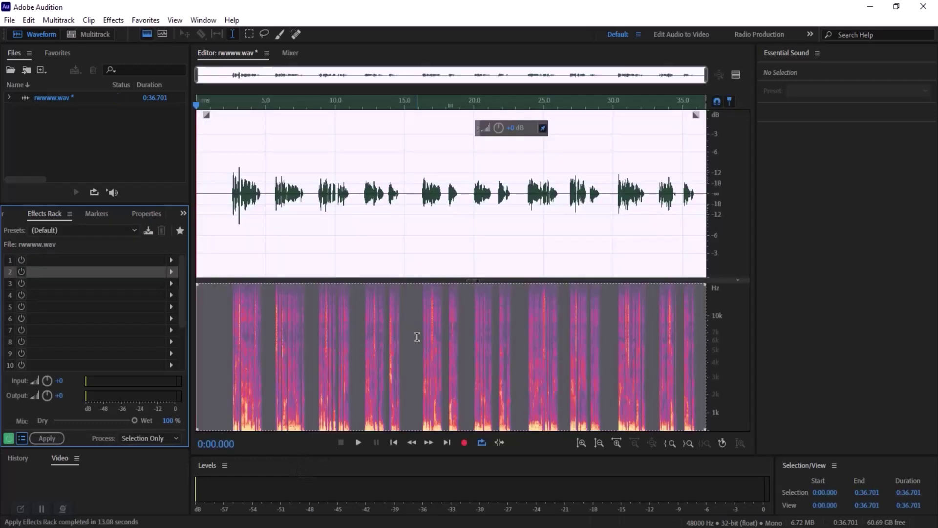
Clear the selection and listen to the processed recording from just before the first phrase
left_click(392, 313)
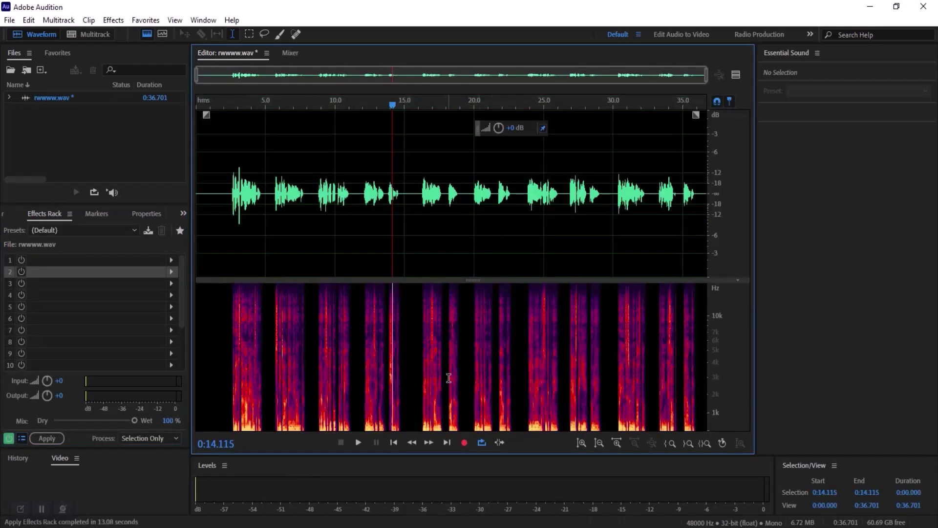
left_click_drag(417, 386, 402, 388)
left_click(410, 389)
left_click(219, 328)
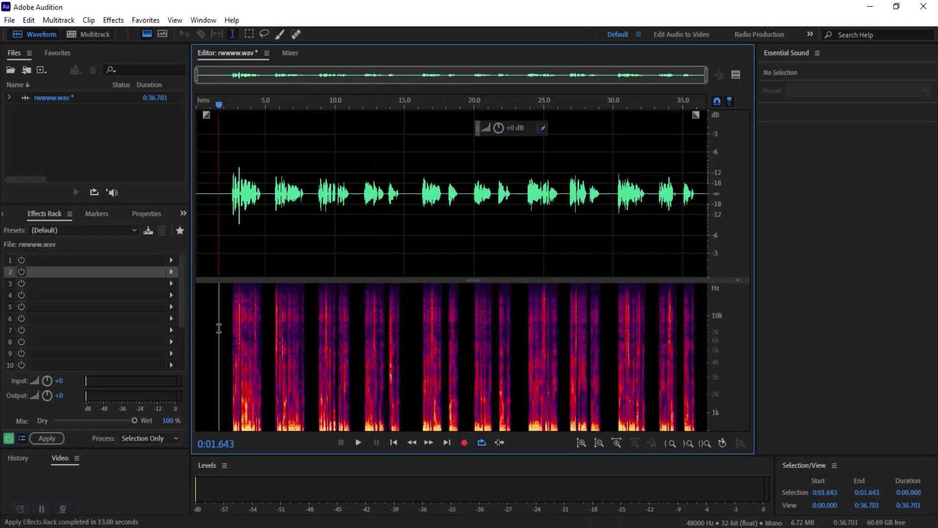
key("space")
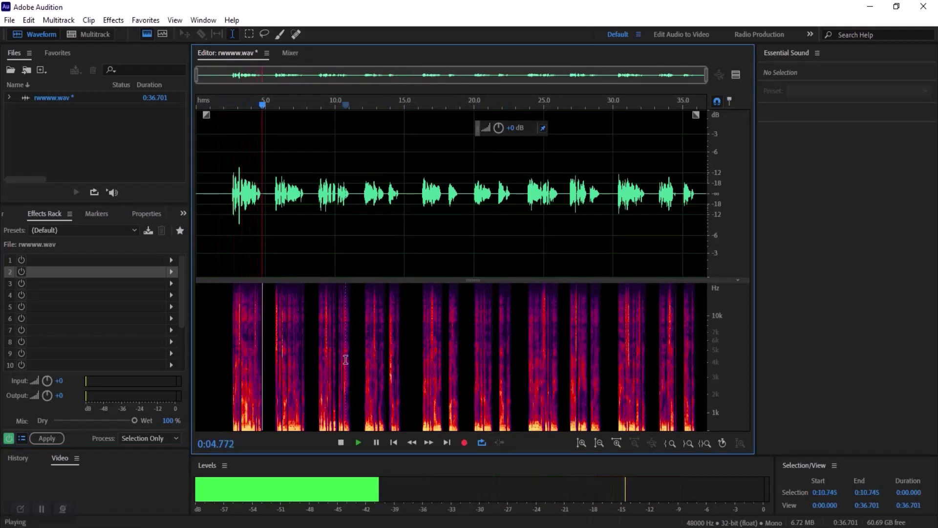
Normalize the recording to -3 dB and listen to its opening phrases
left_click(146, 20)
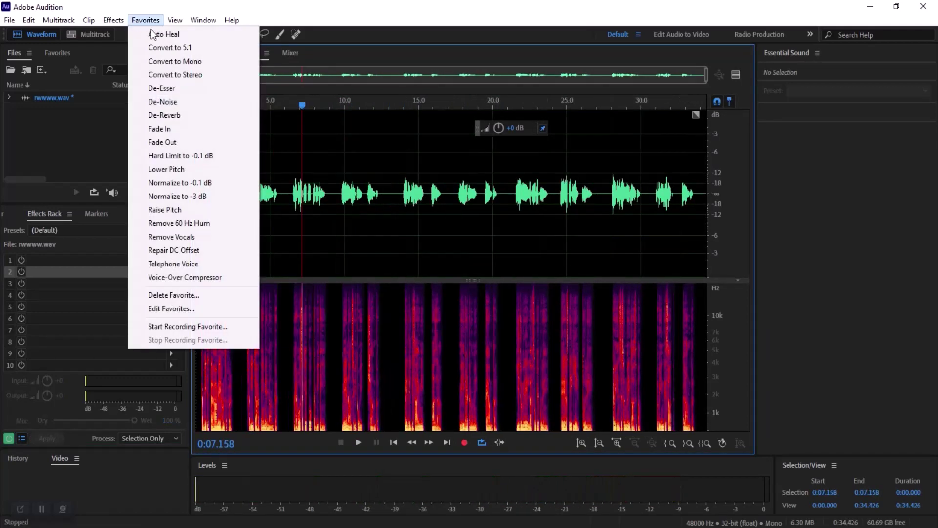
left_click(183, 198)
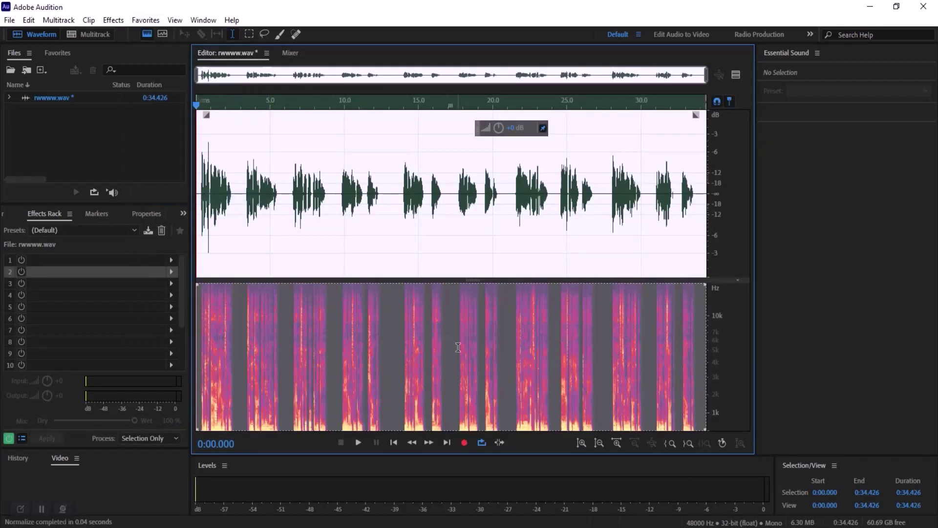
key("space")
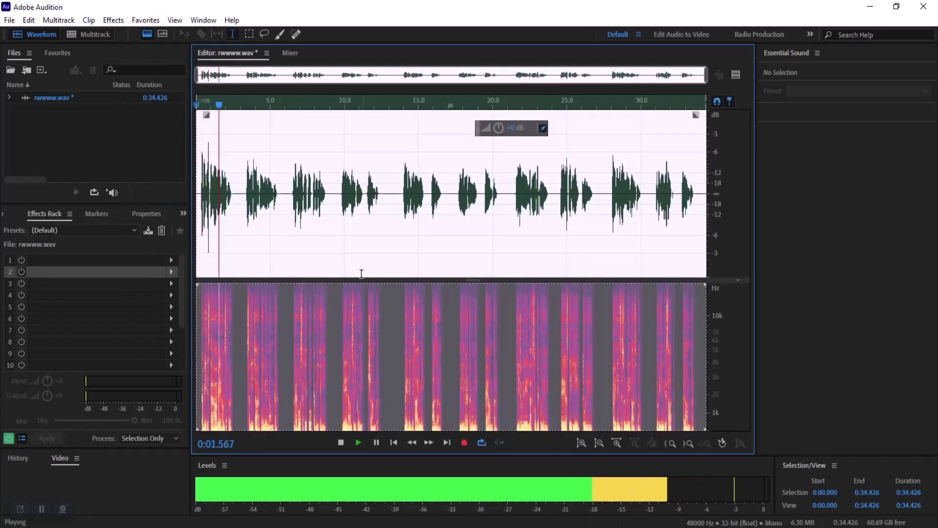
left_click(296, 231)
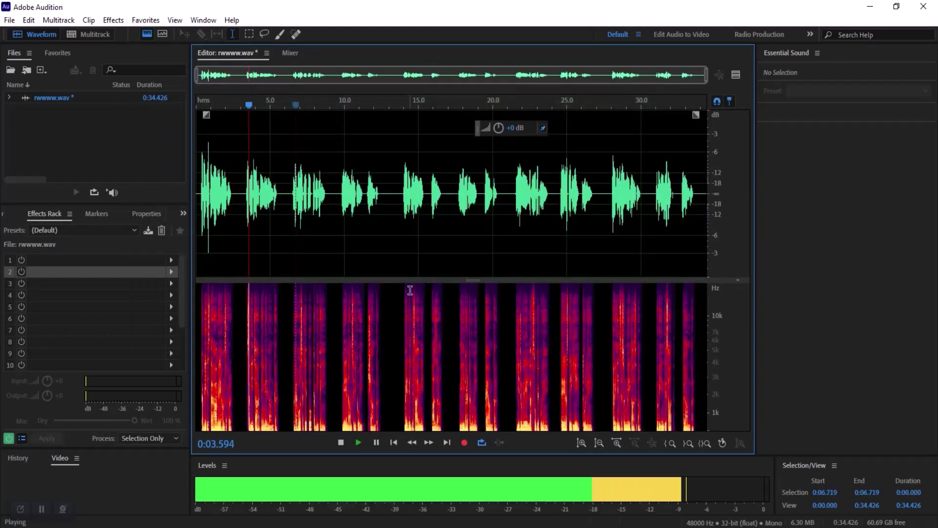
left_click(286, 228)
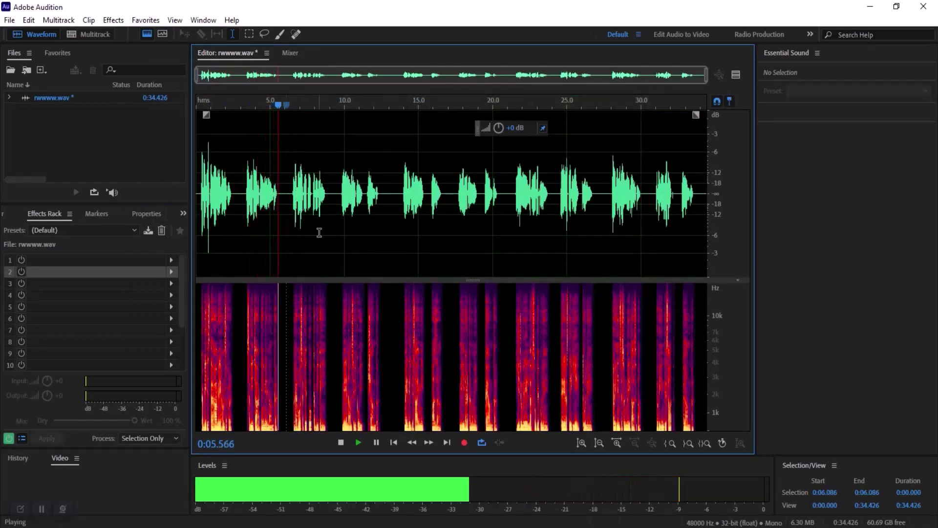
key("space")
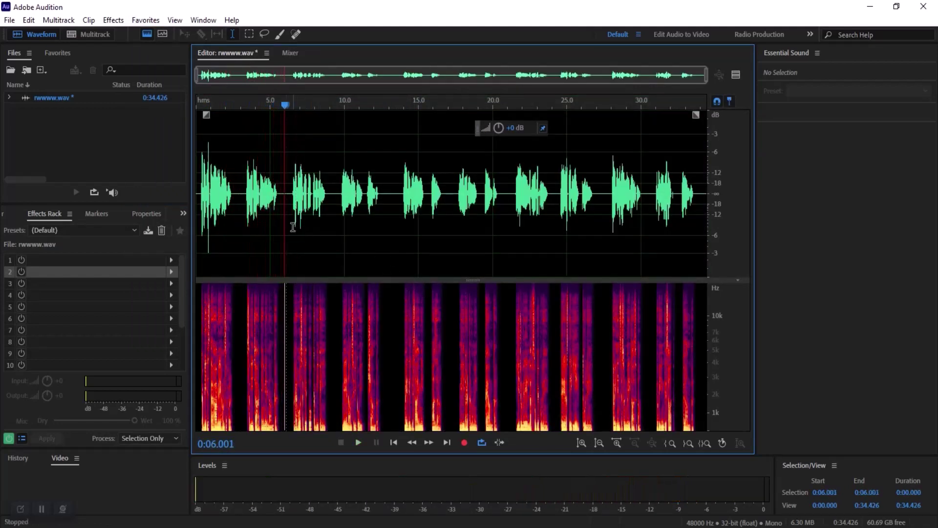
Create a multitrack session named mixing and place rwwww.wav at the start of both Track 1 and Track 2
left_click(87, 36)
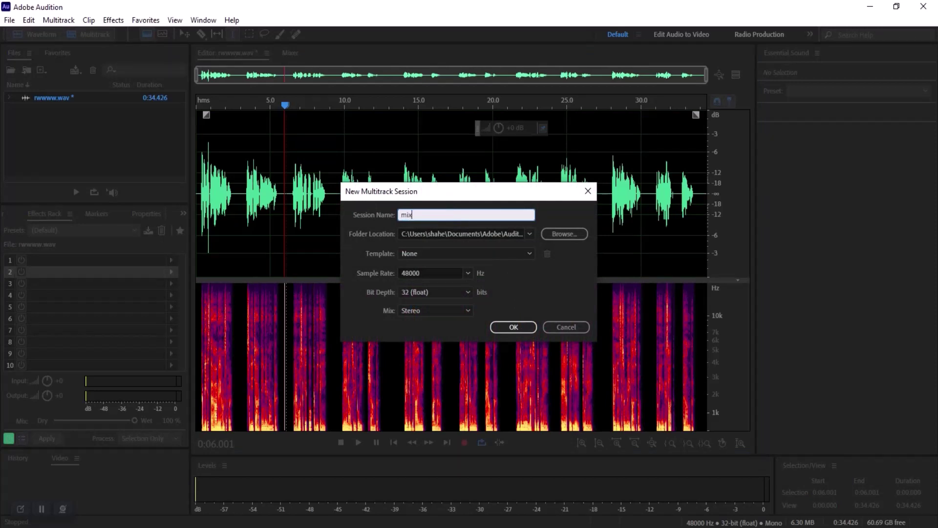
left_click(511, 328)
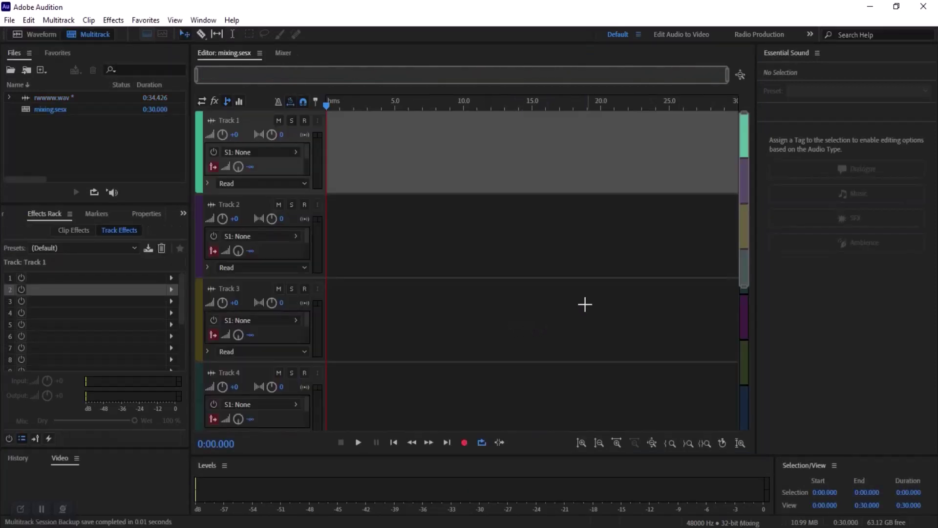
left_click_drag(49, 97, 283, 133)
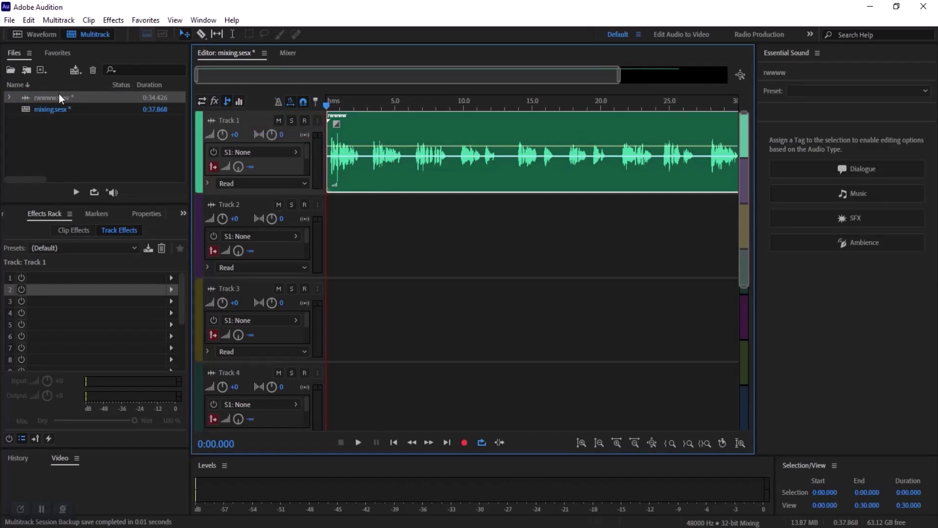
left_click_drag(62, 98, 374, 267)
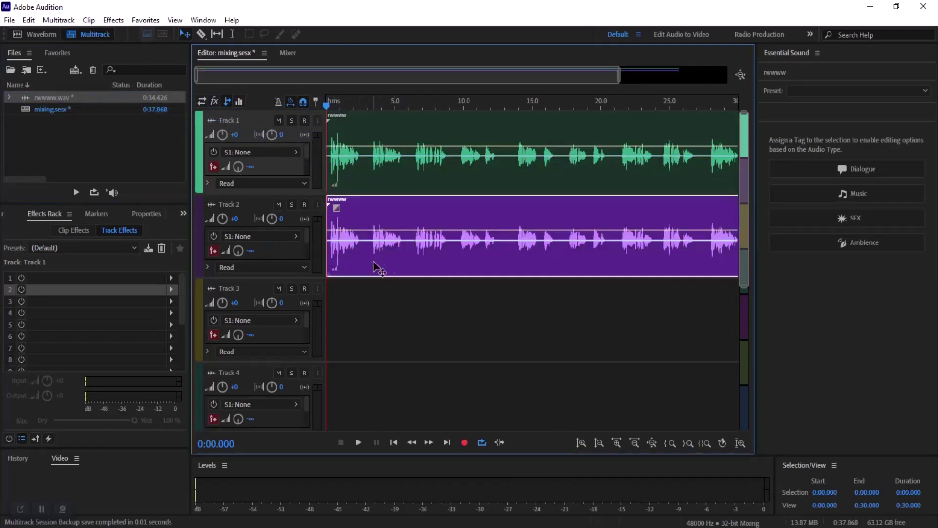
Select the clip on Track 2 and add the ValhallaVintageVerb_x64 plug-in to slot 1 of its track effects
left_click(405, 189)
left_click(426, 248)
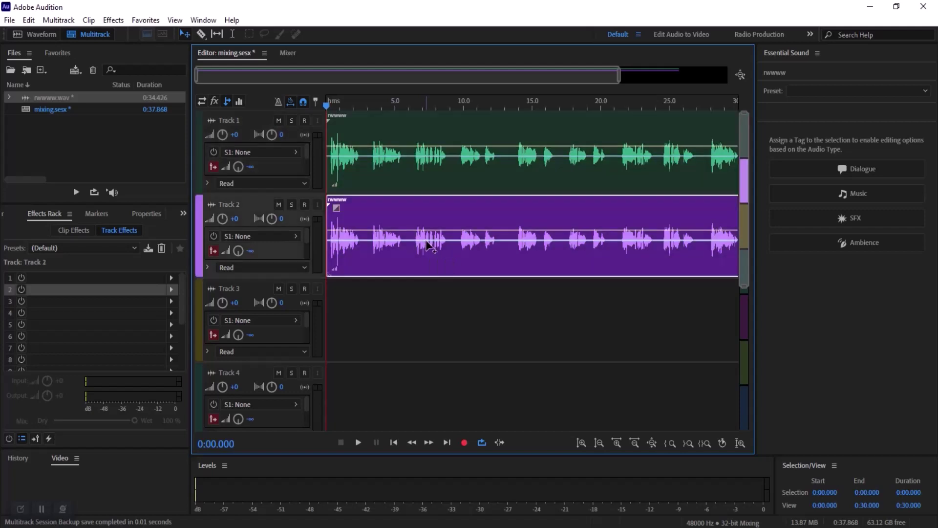
left_click(436, 189)
left_click(404, 246)
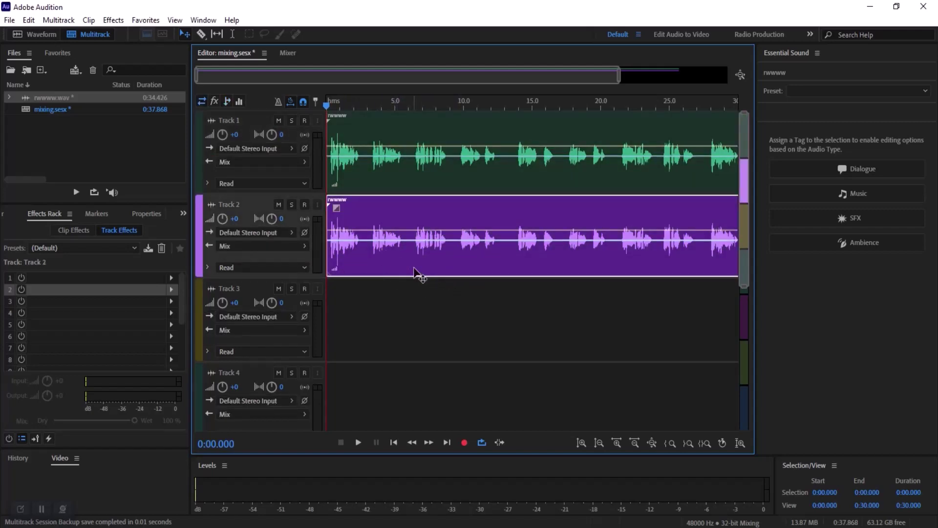
left_click(172, 279)
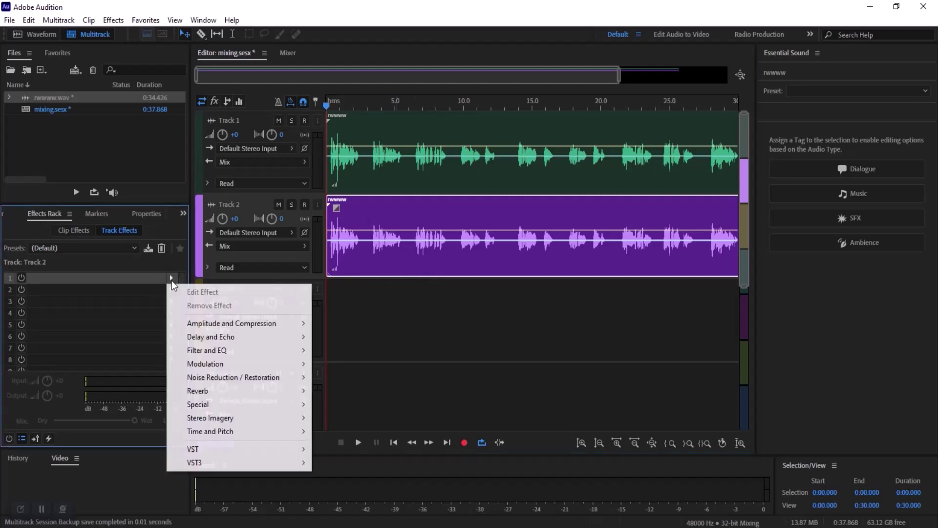
mouse_move(226, 462)
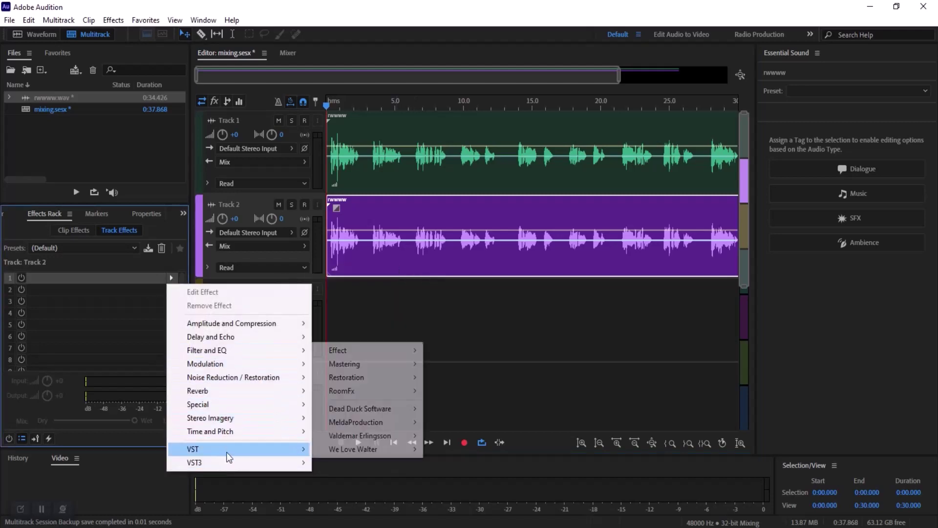
mouse_move(377, 357)
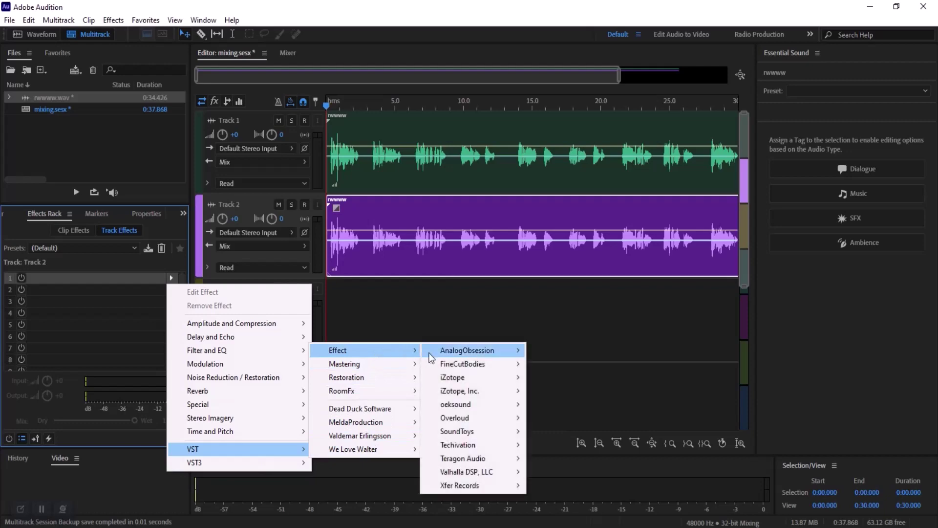
mouse_move(504, 473)
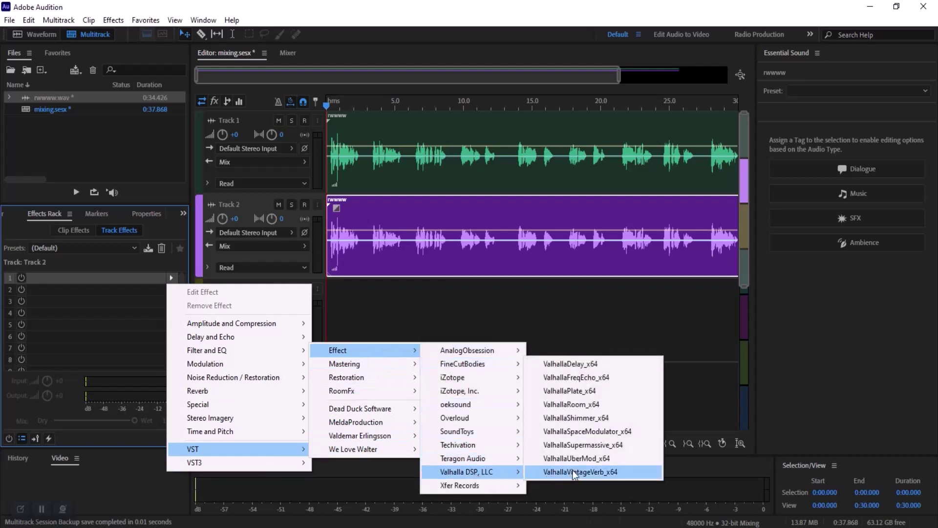
left_click(556, 473)
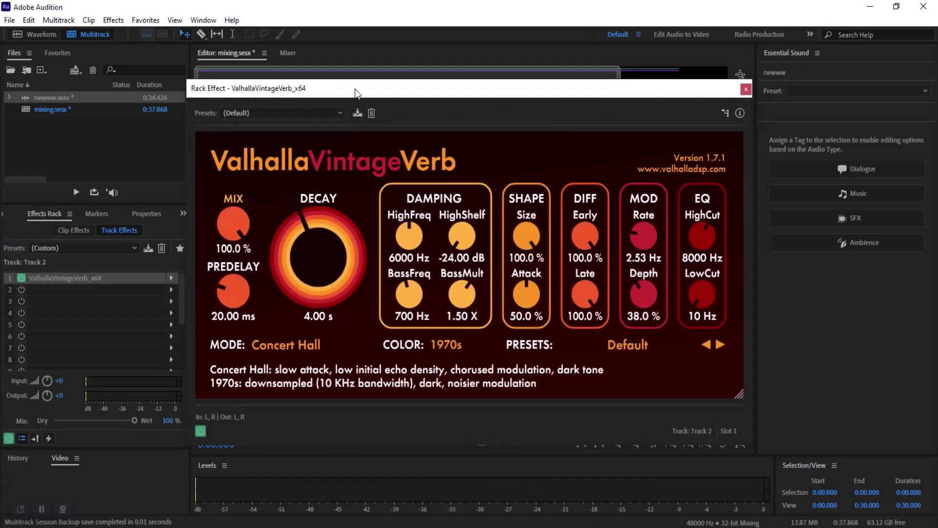
Listen to the mix with ValhallaVintageVerb's default Concert Hall settings on Track 2, and close the plug-in window
left_click_drag(355, 93, 255, 94)
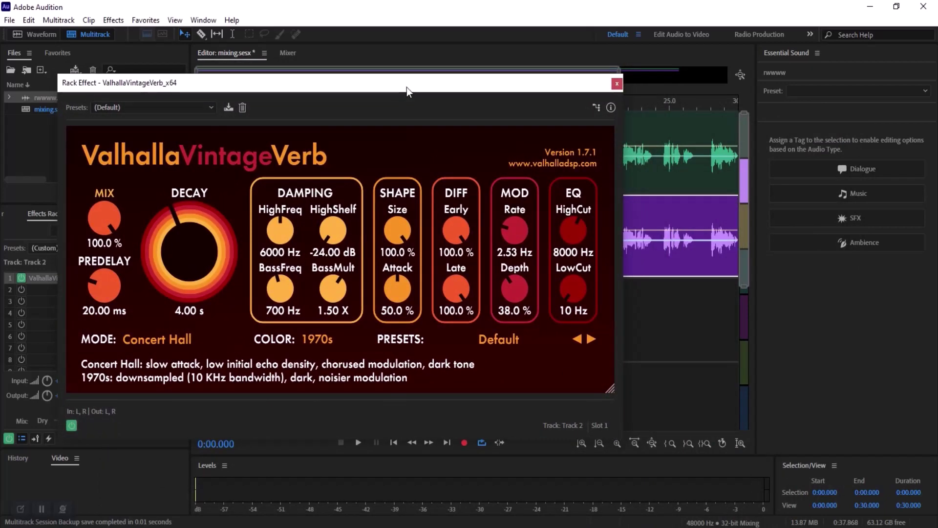
left_click_drag(408, 87, 460, 83)
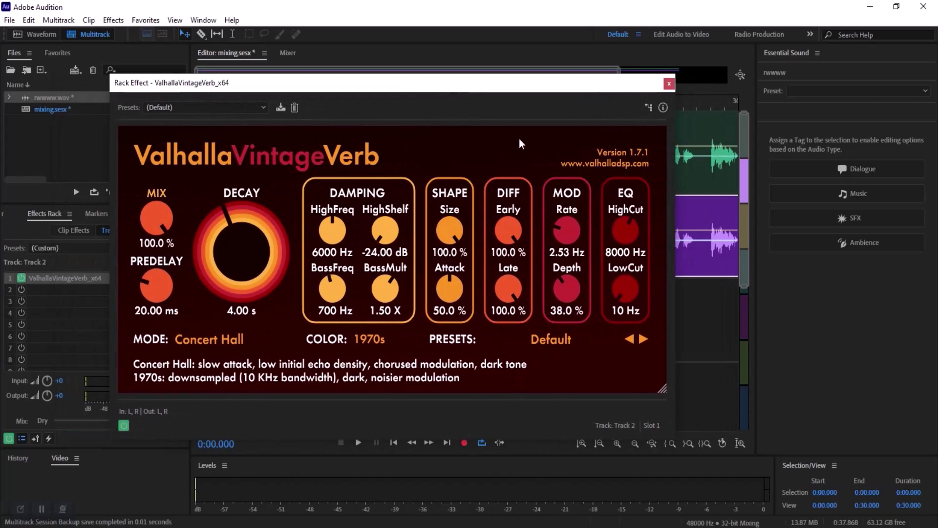
left_click_drag(618, 87, 620, 296)
left_click(614, 287)
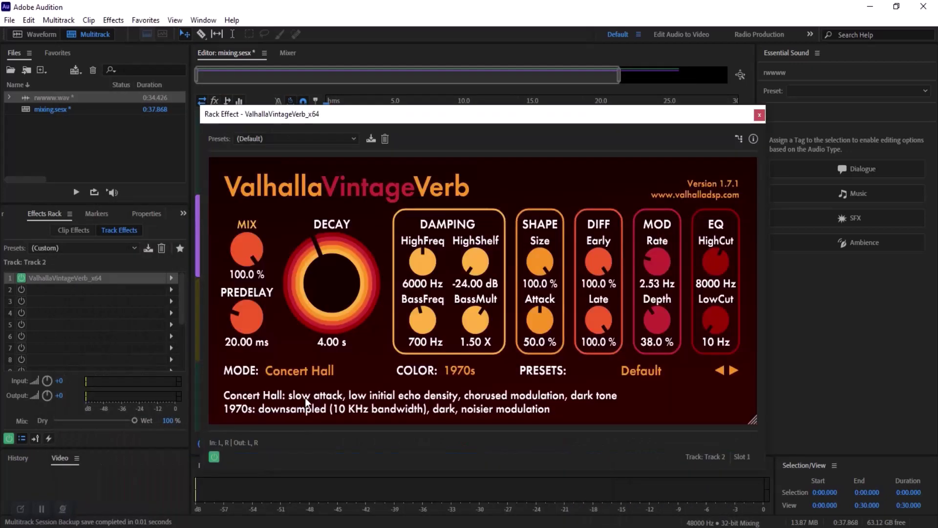
key("space")
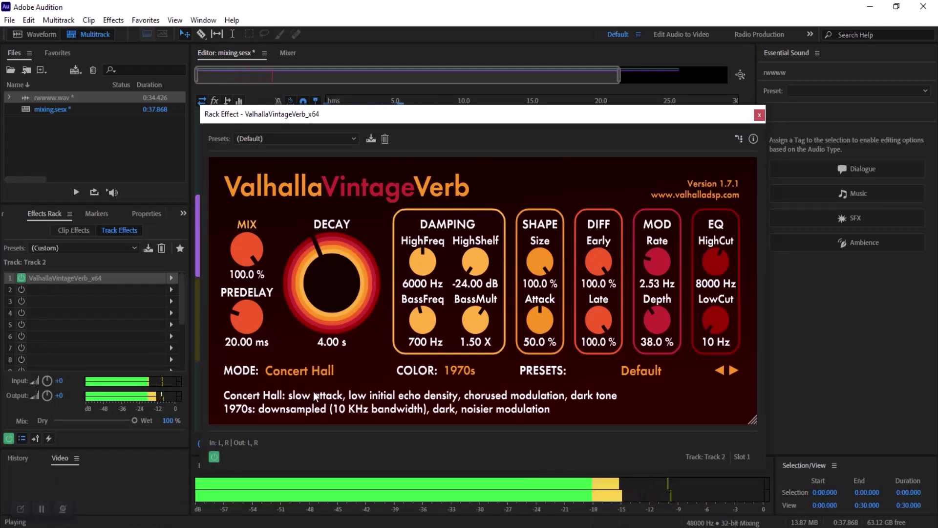
key("space")
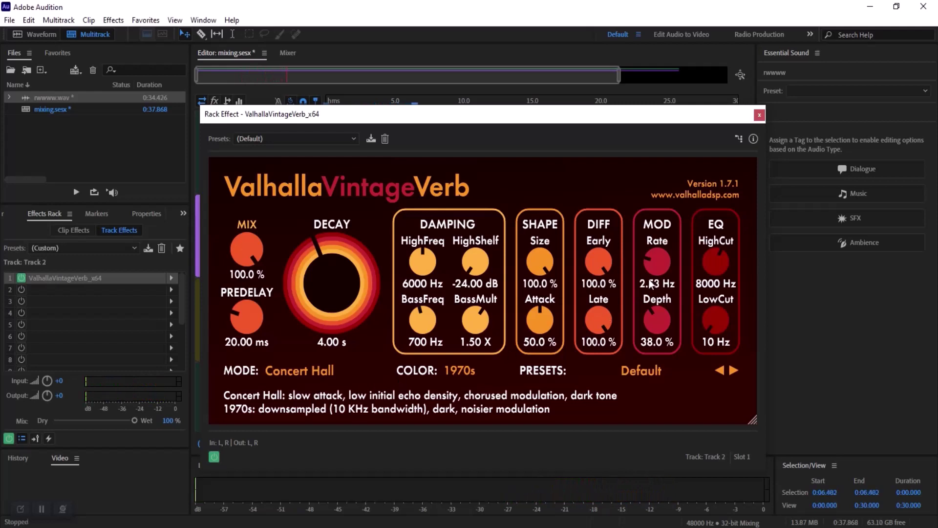
left_click(759, 116)
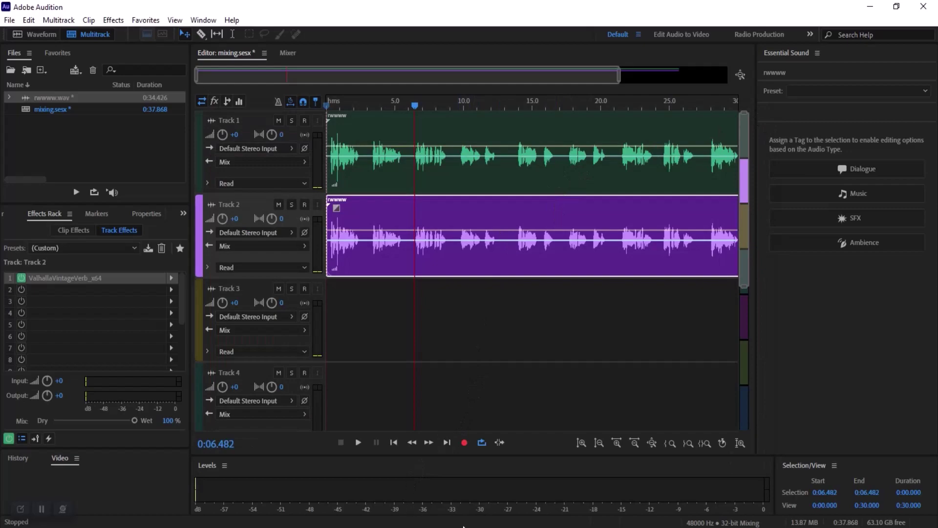
Switch to tuneXplorer and add the audio file www from the MY rec folder
left_click(869, 6)
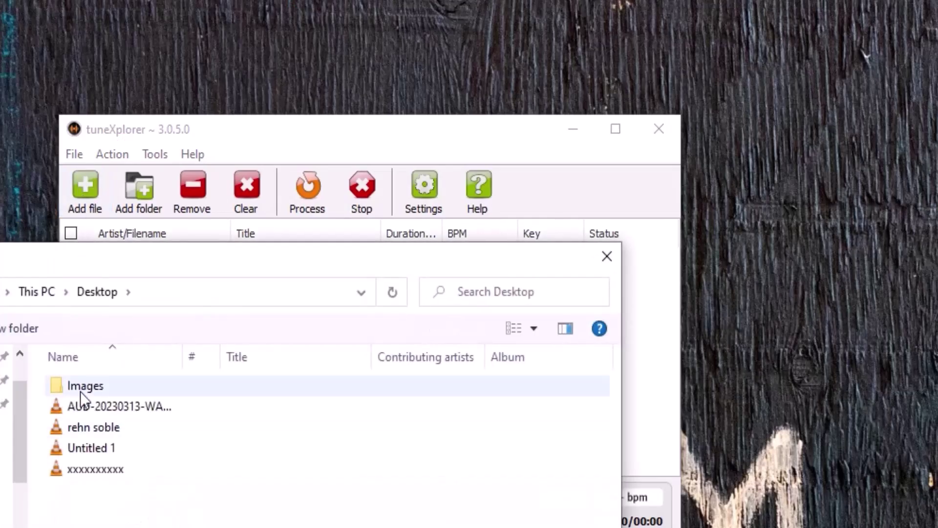
left_click(6, 427)
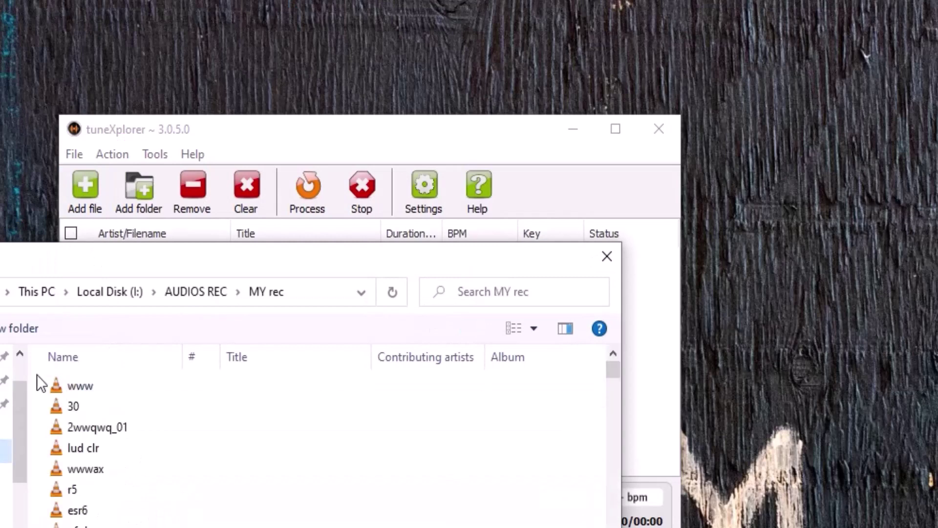
left_click(72, 387)
key("Return")
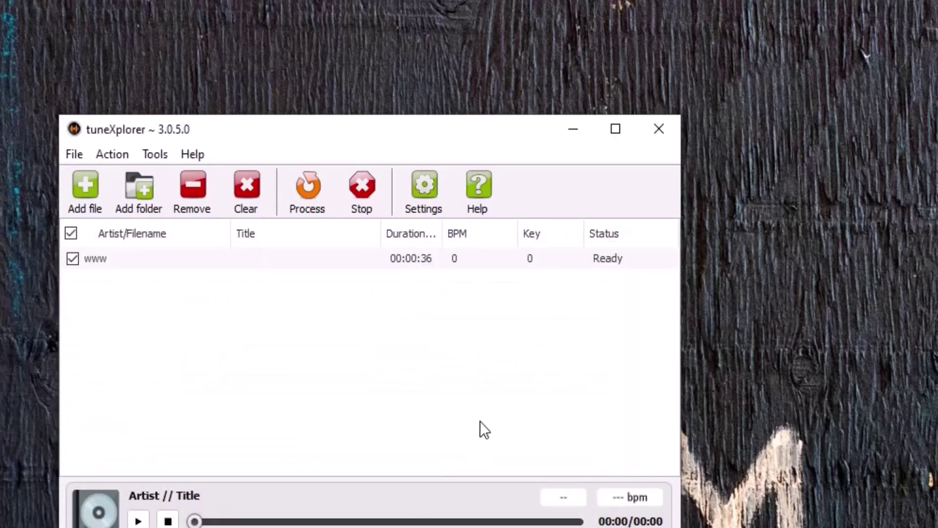
Preview the www recording briefly and stop its playback
left_click(139, 521)
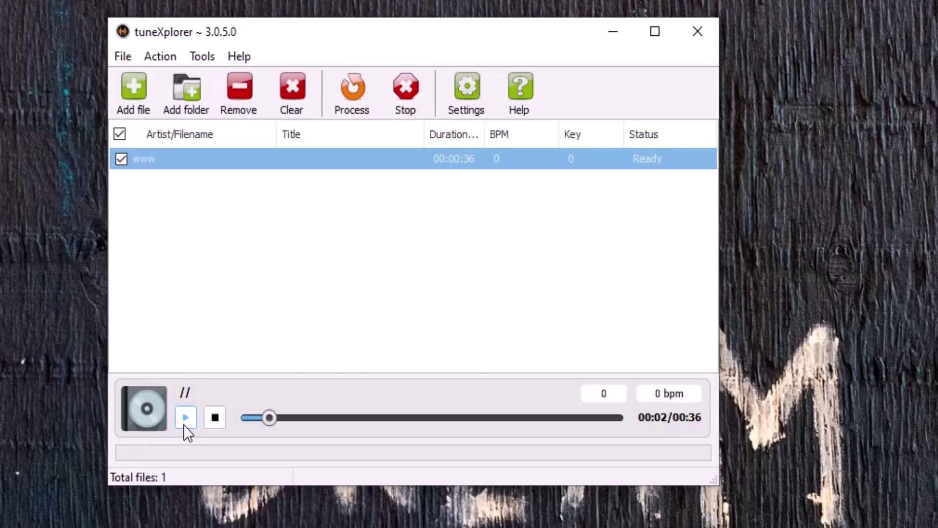
left_click(184, 421)
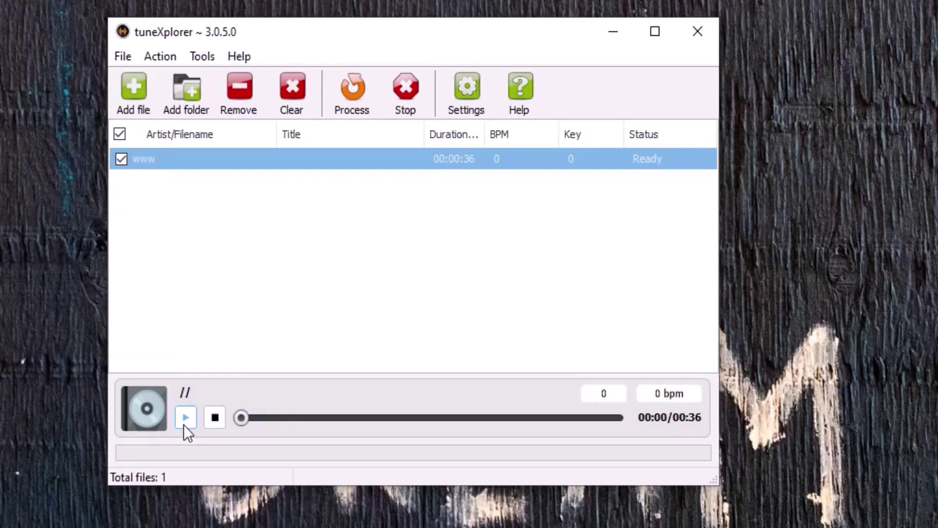
left_click(214, 416)
Process the www file with only Calculate BPM enabled, dismissing the trial notice and the processing summary
left_click(417, 110)
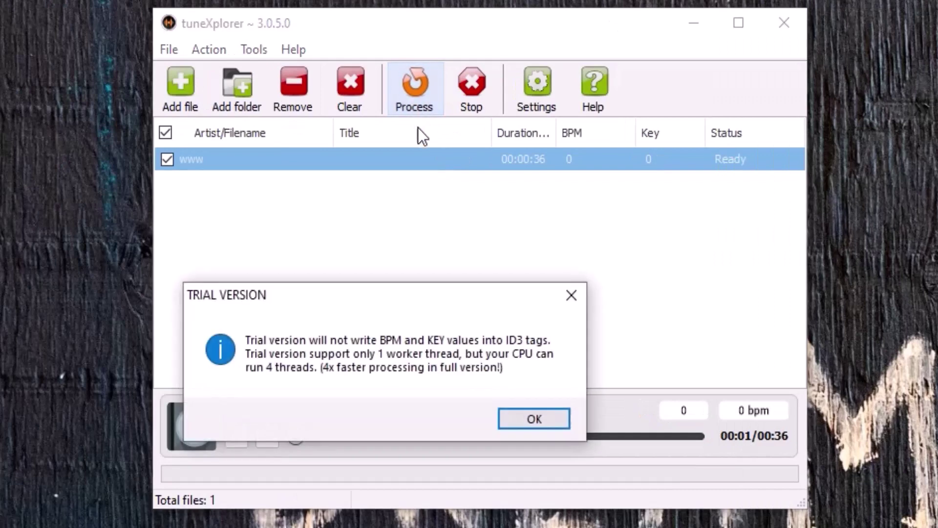
left_click(518, 423)
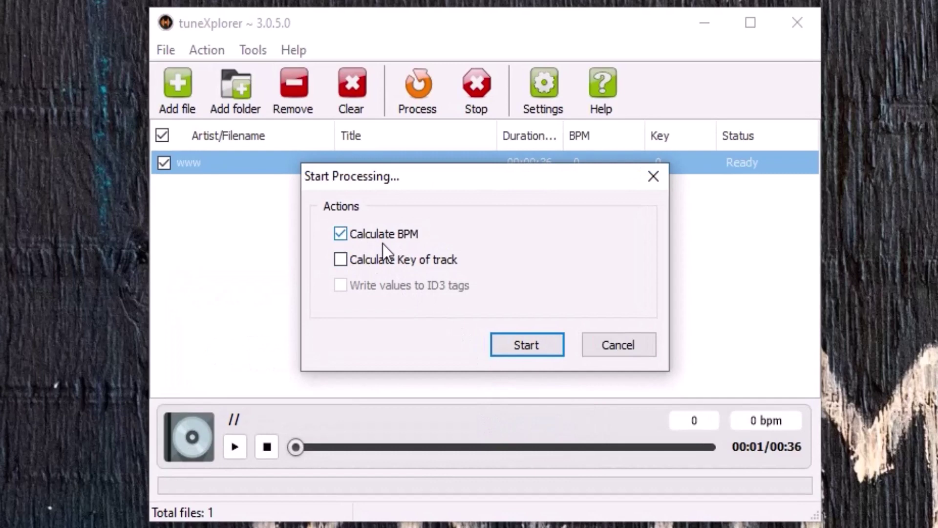
left_click(503, 337)
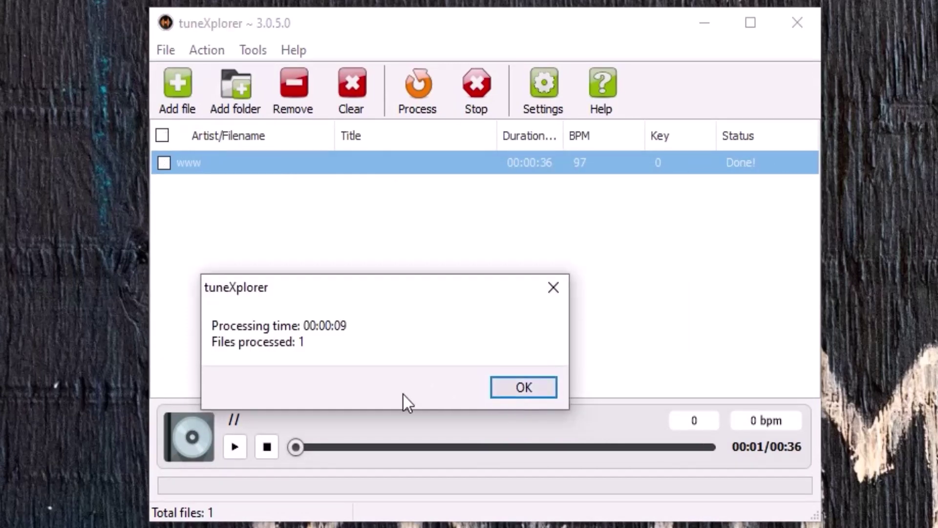
left_click(521, 388)
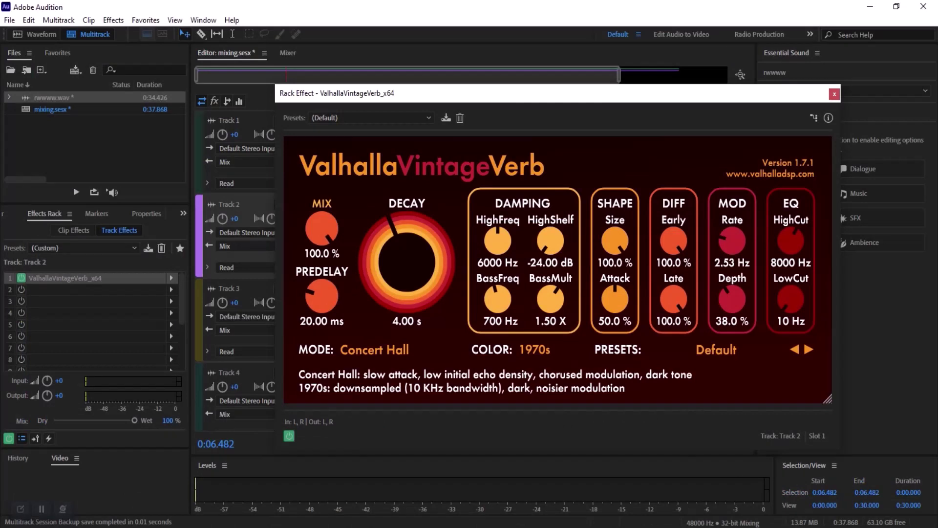
Switch to Calculator and divide 60000 by the track's tempo of 97 BPM
left_click(168, 245)
left_click(125, 309)
left_click(125, 309)
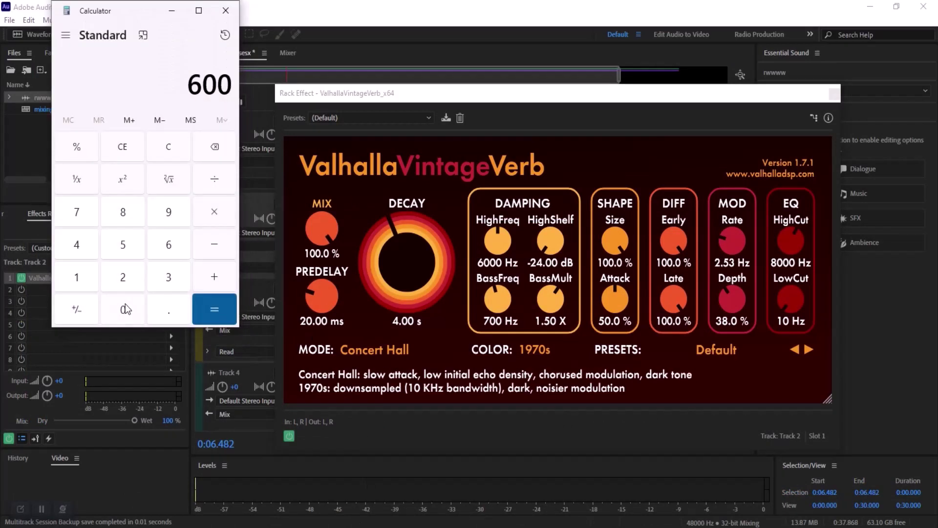
left_click(125, 308)
left_click(125, 308)
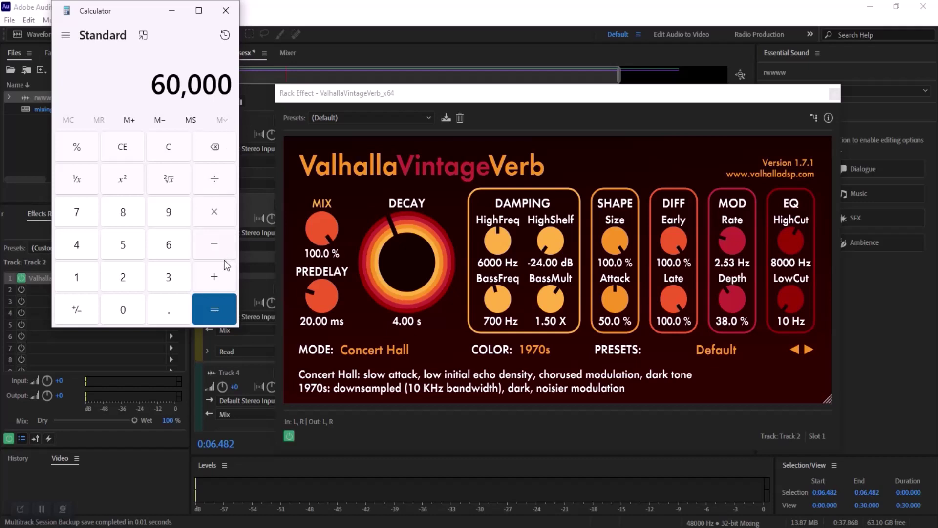
left_click(215, 182)
left_click(171, 215)
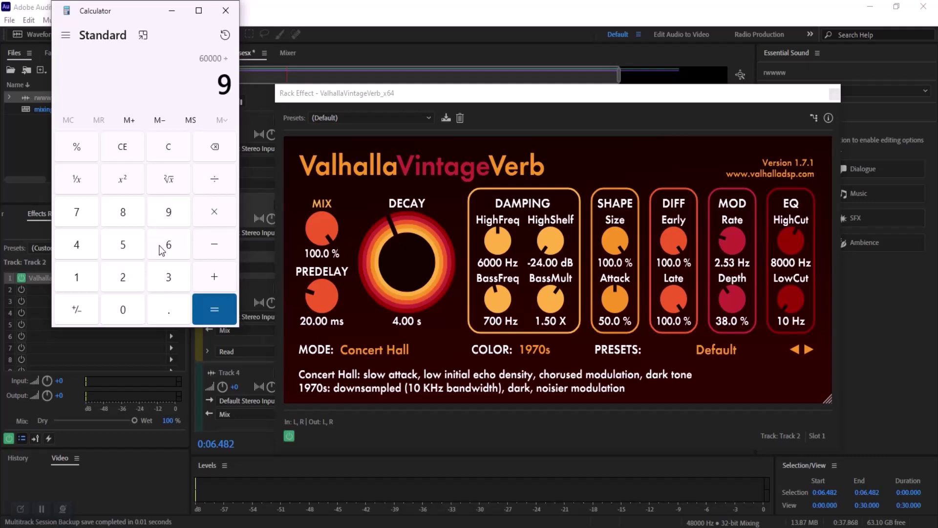
left_click(76, 219)
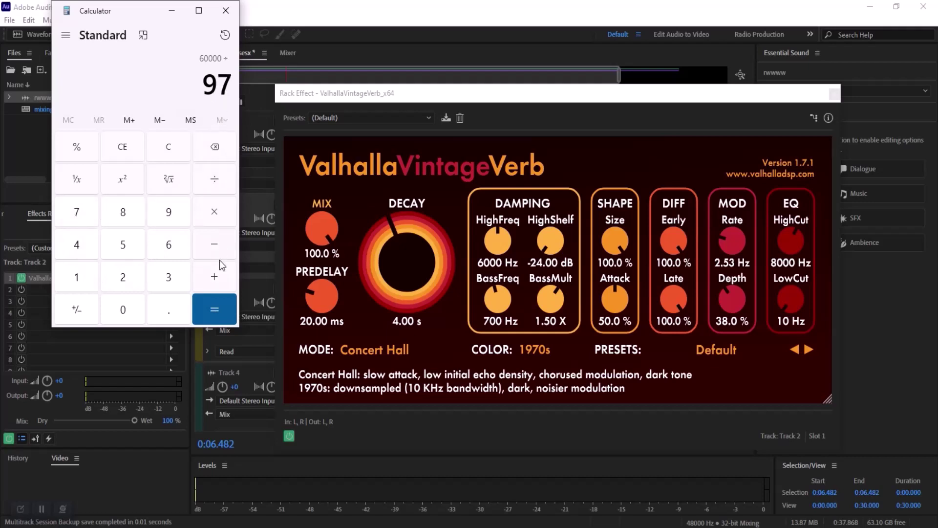
left_click(211, 307)
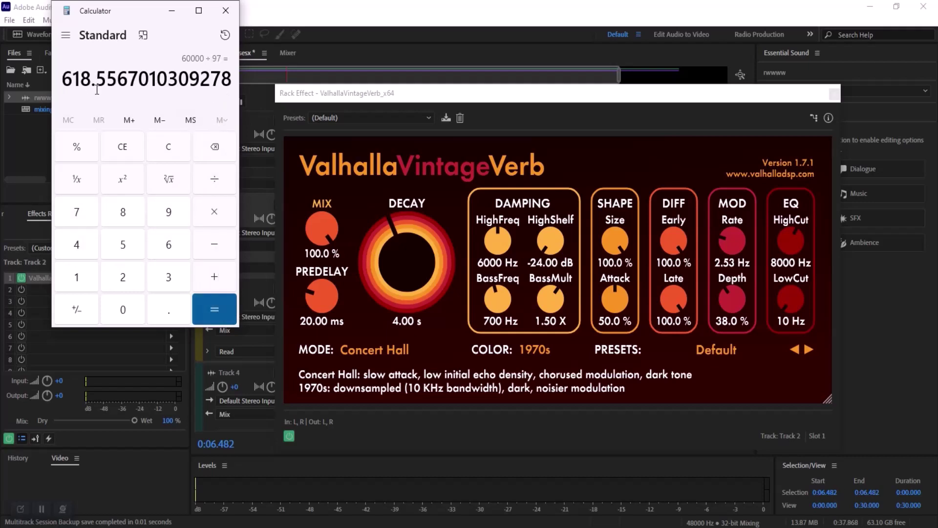
Divide the calculated beat length by 2 two times in a row
key("slash")
left_click(122, 277)
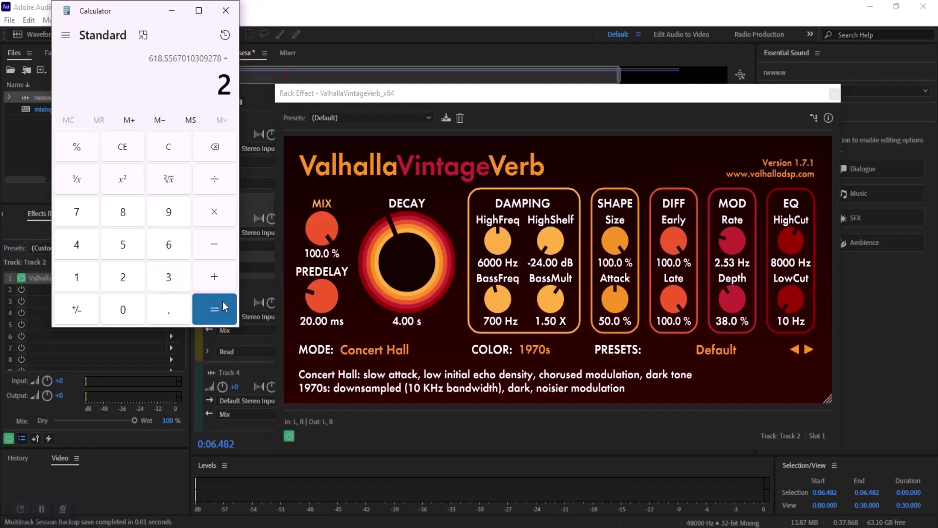
left_click(211, 313)
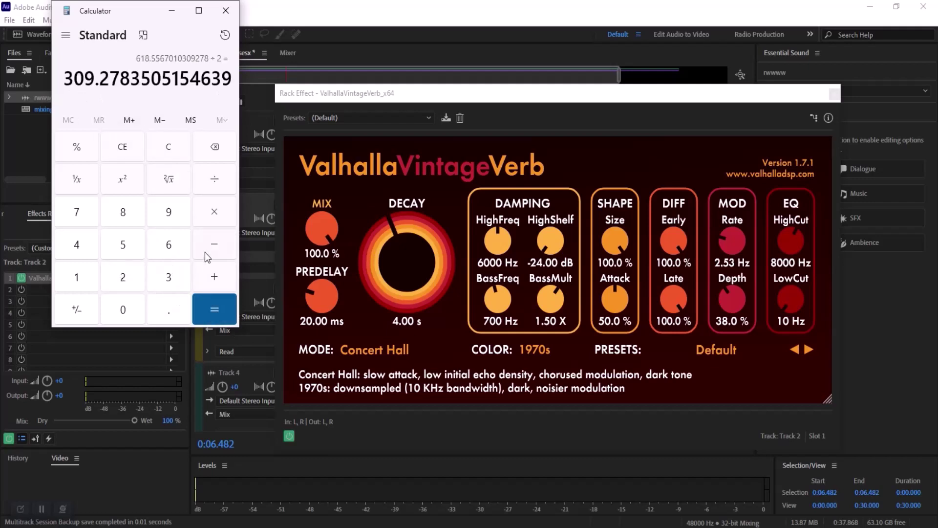
left_click(218, 185)
left_click(123, 276)
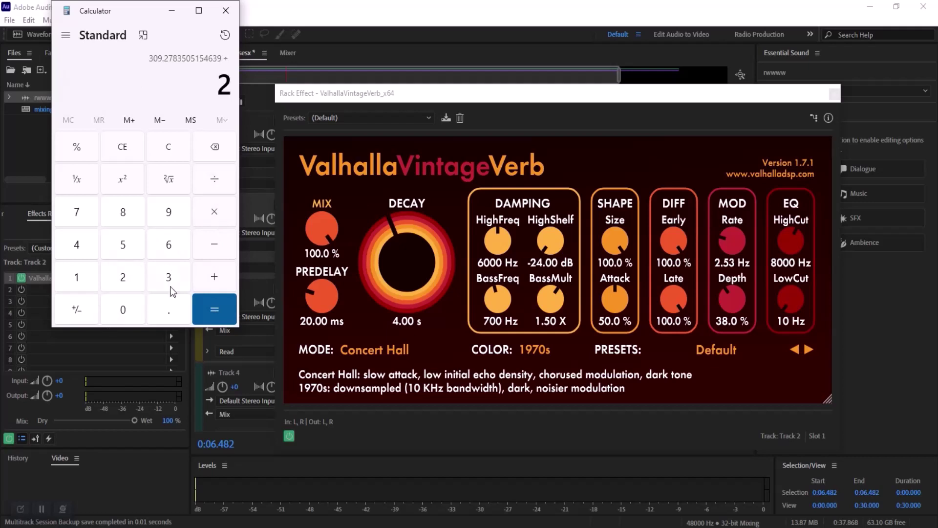
left_click(220, 308)
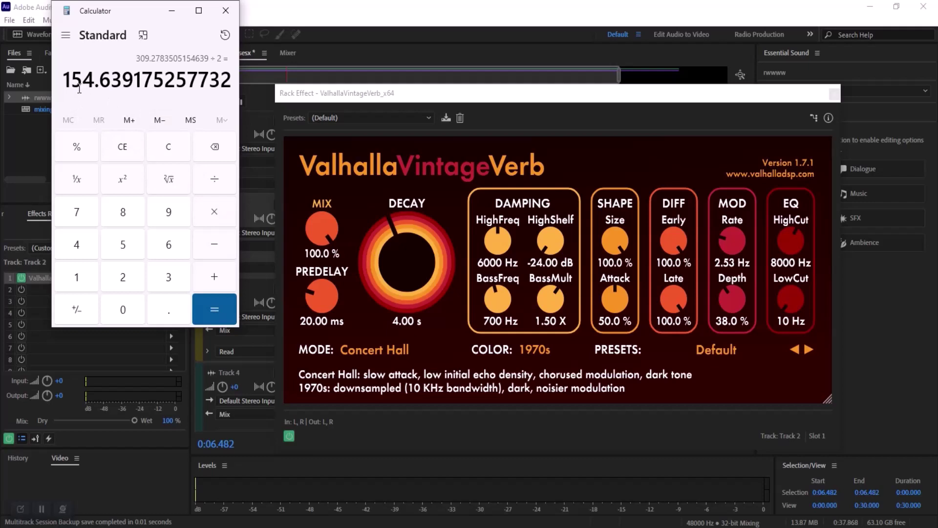
Switch to Adobe Audition and set the decay of ValhallaVintageVerb on Track 2 to 1.54 s
left_click(405, 322)
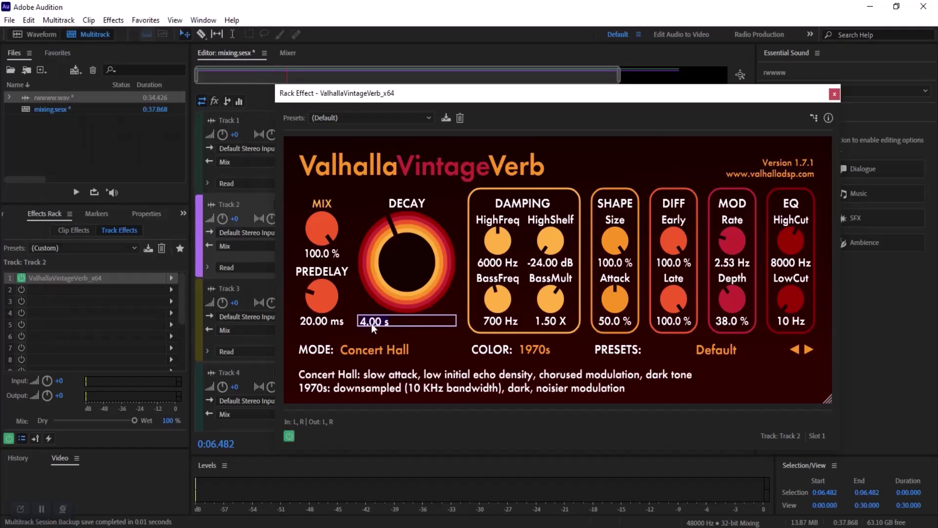
type("1.54")
key("Return")
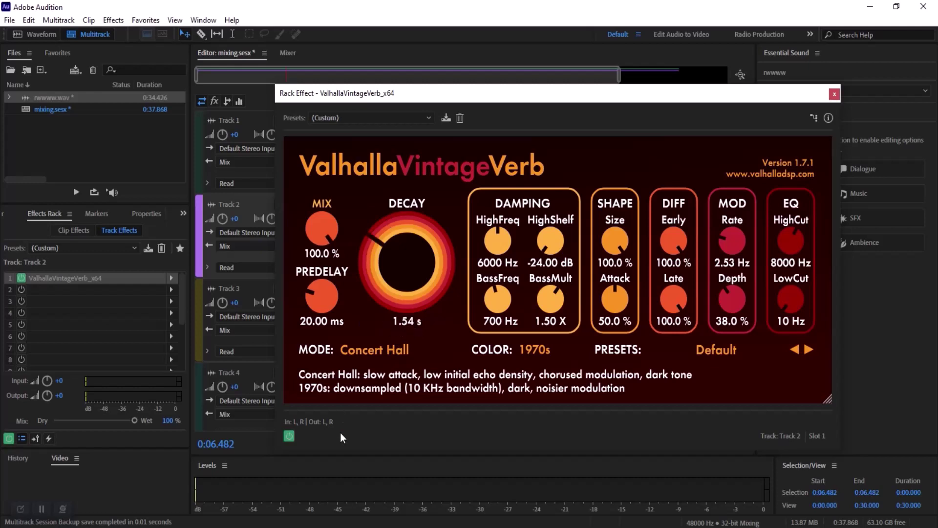
Return to Calculator and divide the last result by 2 three more times
key("alt+Tab")
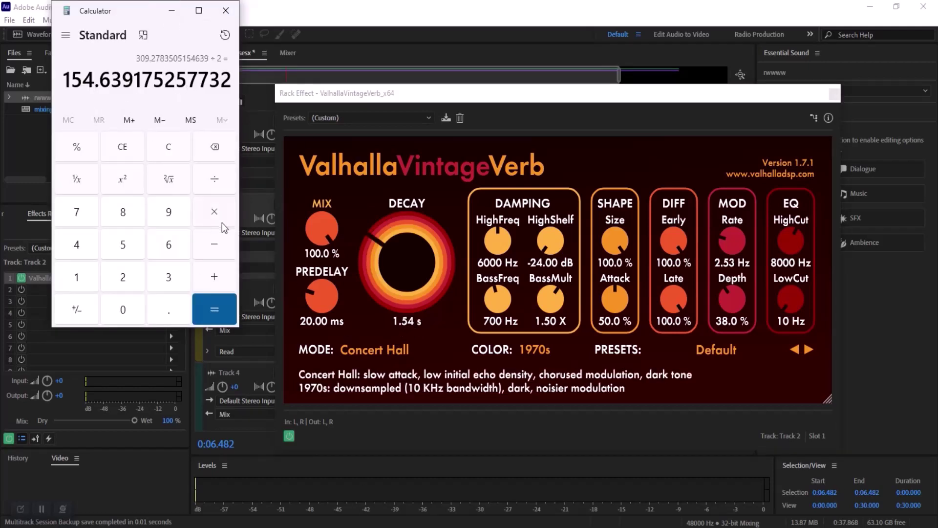
key("Return")
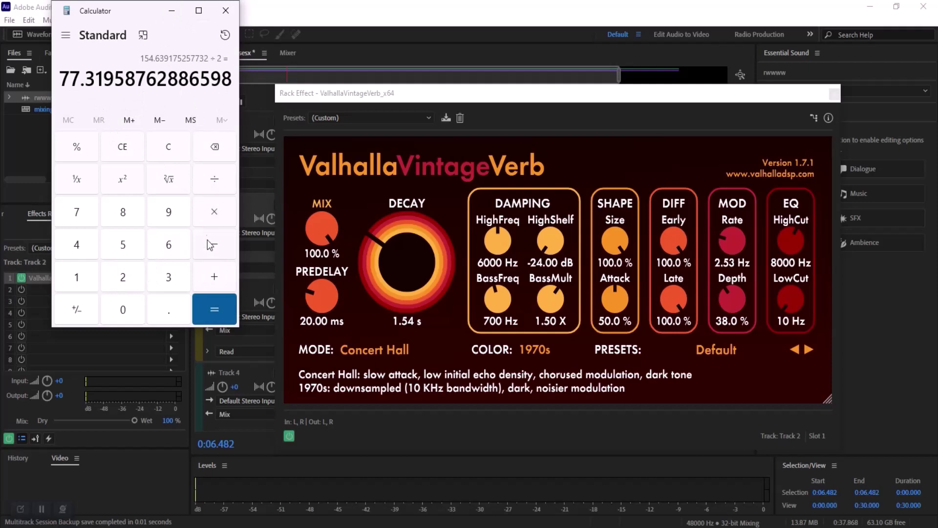
key("slash")
key("2")
key("Return")
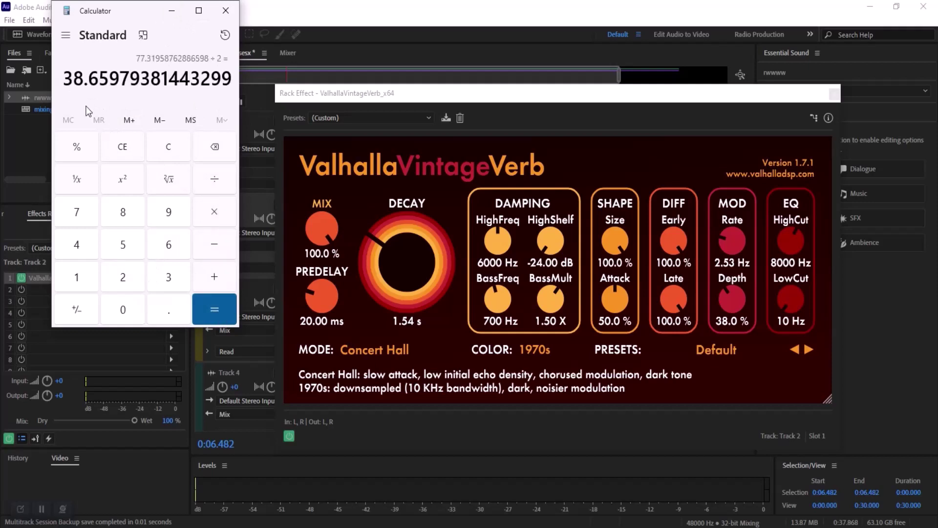
left_click(210, 185)
left_click(126, 279)
key("Return")
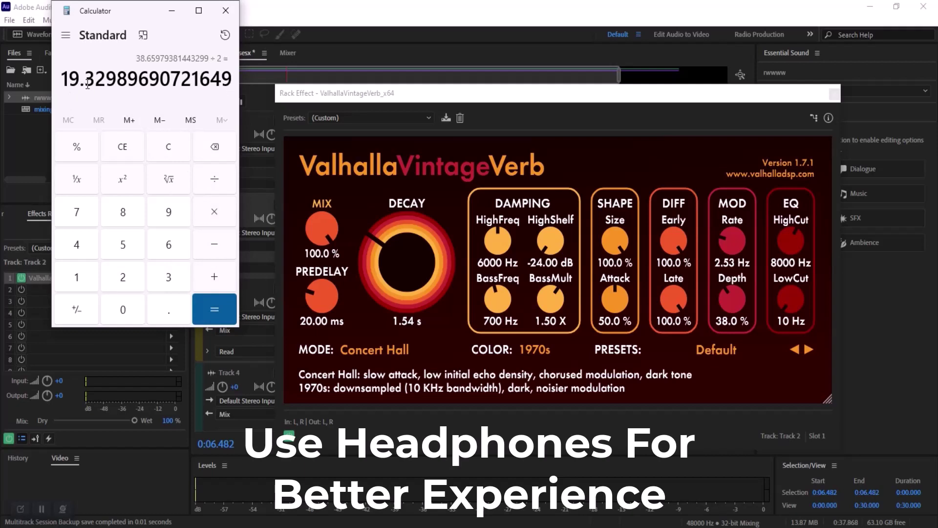
Set ValhallaVintageVerb's predelay to 19.32 ms in Adobe Audition, and play back the mix to hear the adjusted reverb
left_click(313, 322)
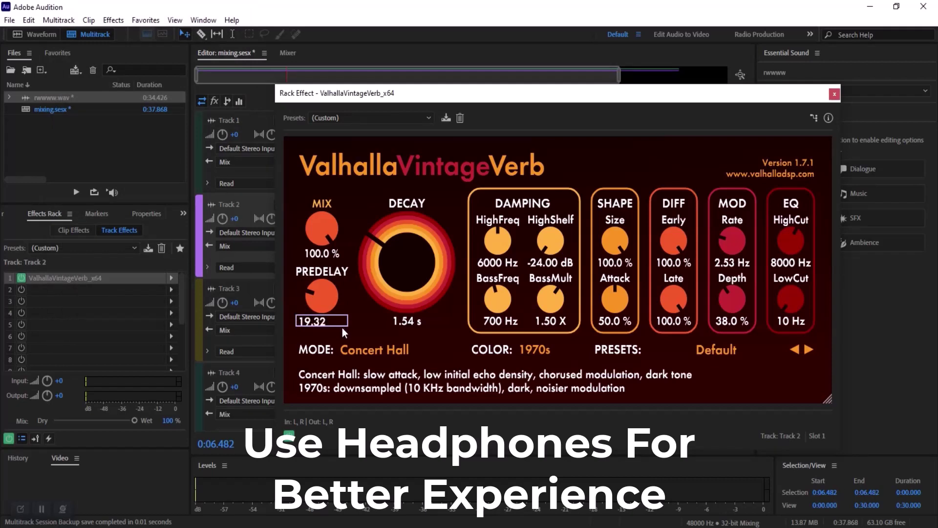
key("Return")
left_click_drag(465, 89, 359, 54)
key("space")
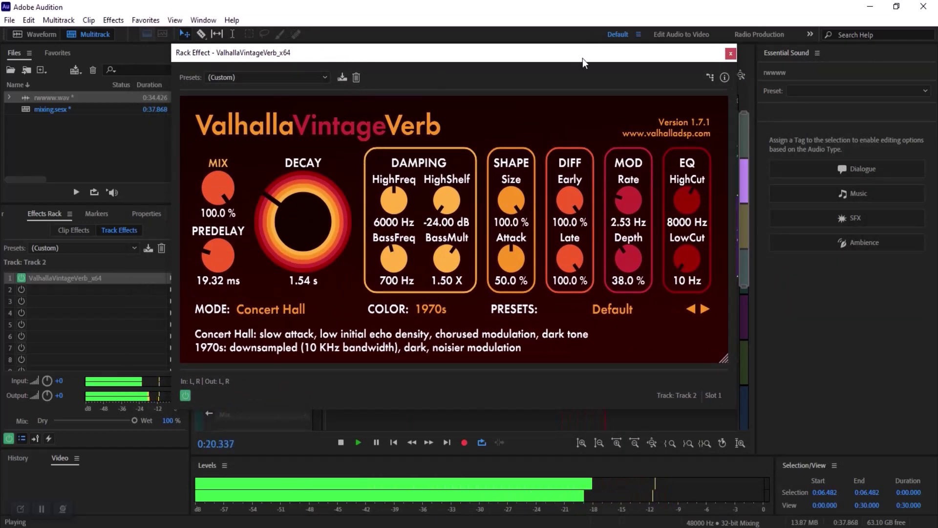
left_click_drag(582, 58, 529, 305)
left_click(430, 278)
key("space")
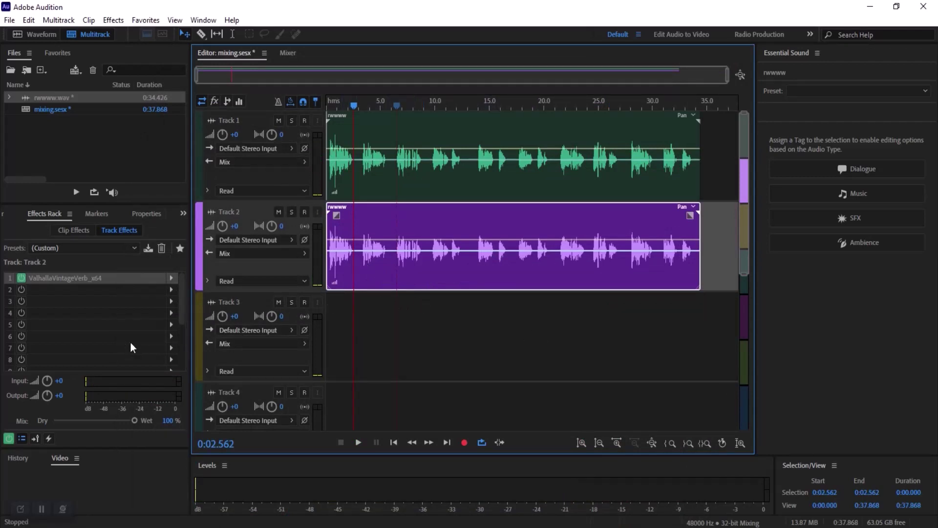
Add the FabFilter Pro-C 2 VST3 compressor to slot 2 of Track 2's track effects
left_click(171, 291)
mouse_move(220, 474)
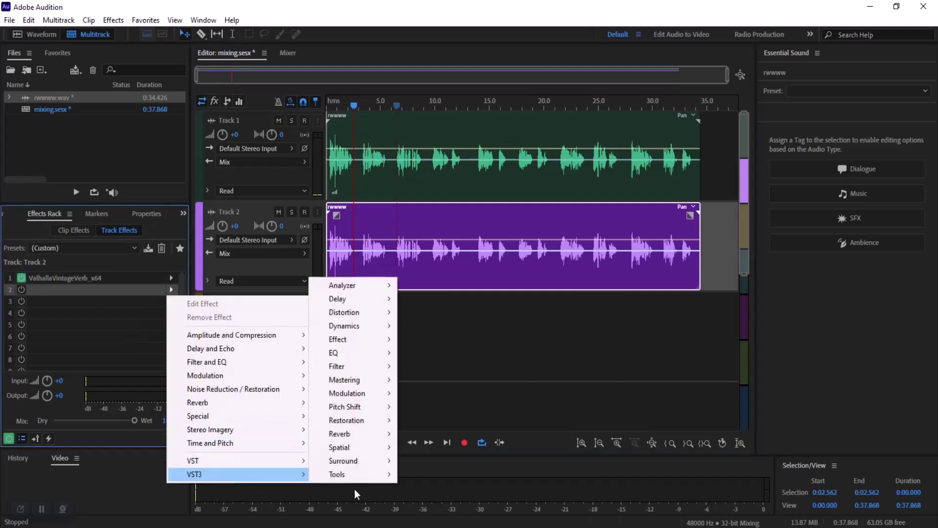
mouse_move(339, 353)
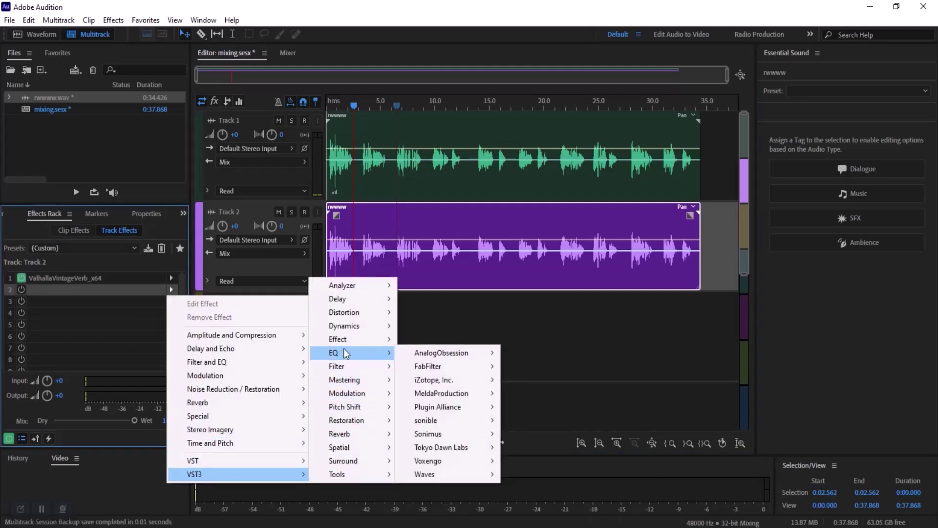
mouse_move(362, 324)
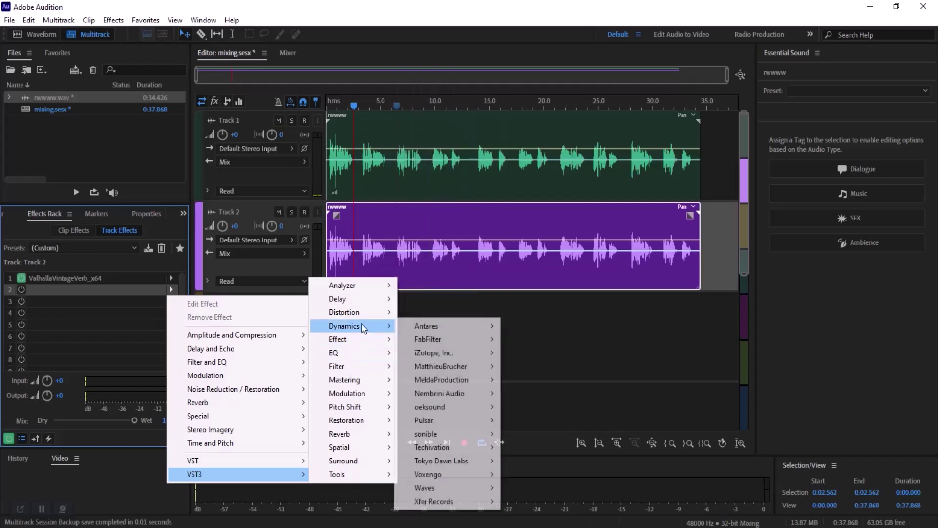
mouse_move(461, 340)
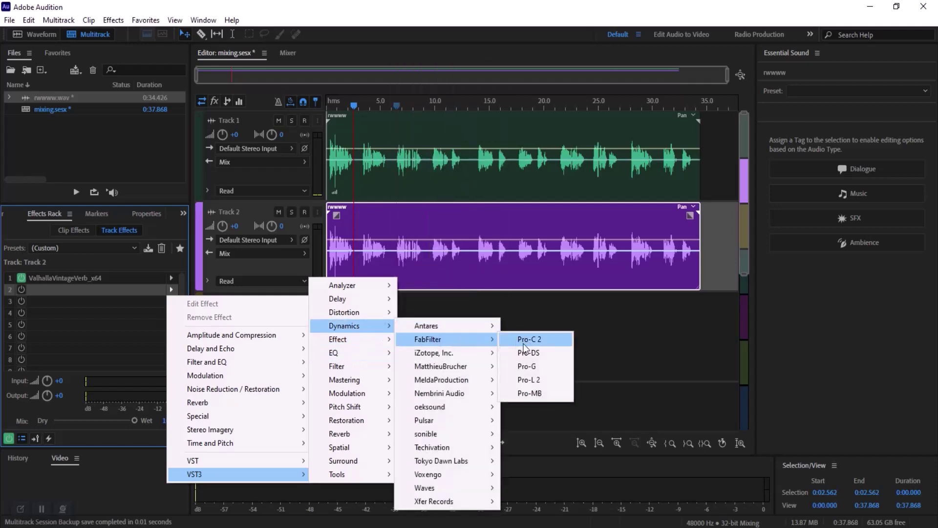
left_click(524, 344)
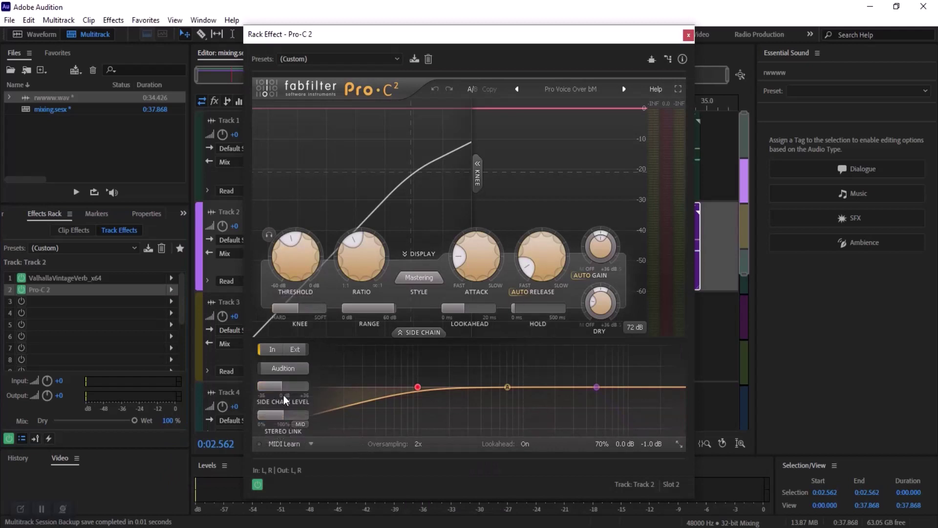
Examine Pro-C 2's side chain level and side chain filter settings, and close the plug-in window
mouse_move(273, 398)
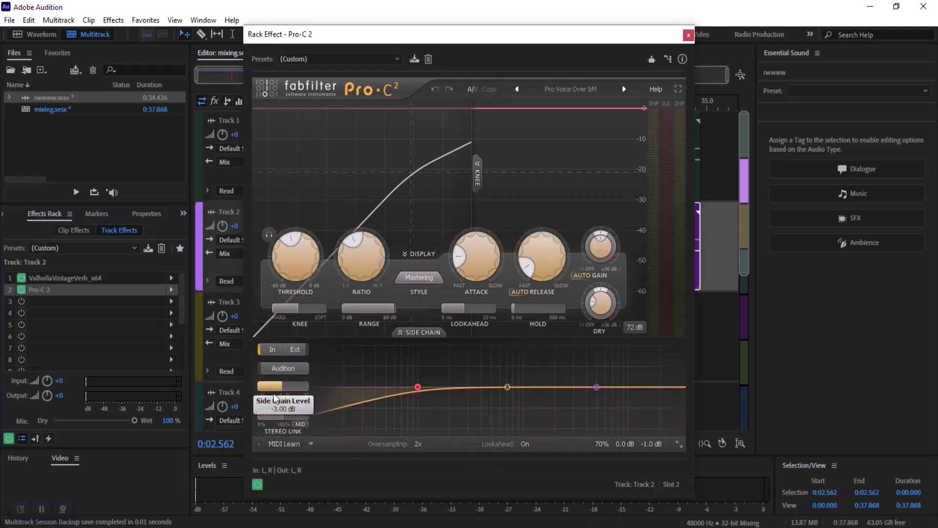
left_click(689, 36)
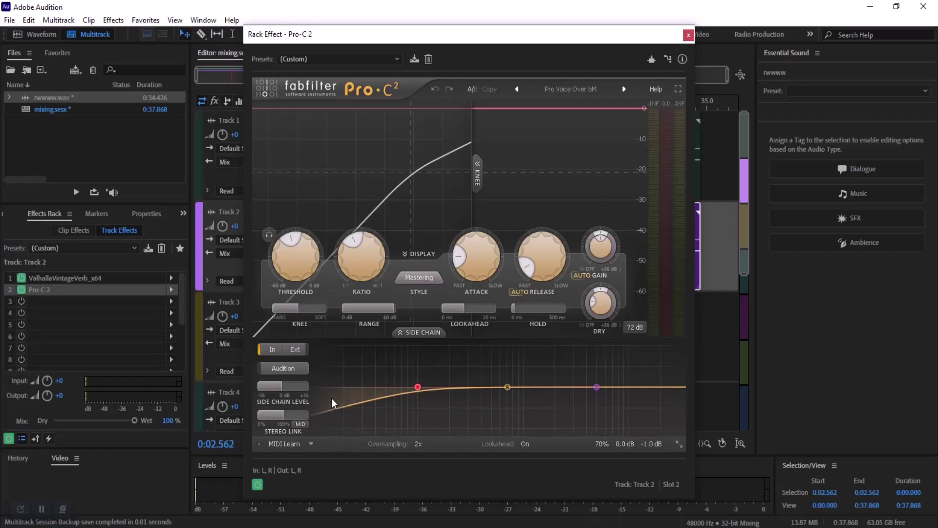
mouse_move(380, 402)
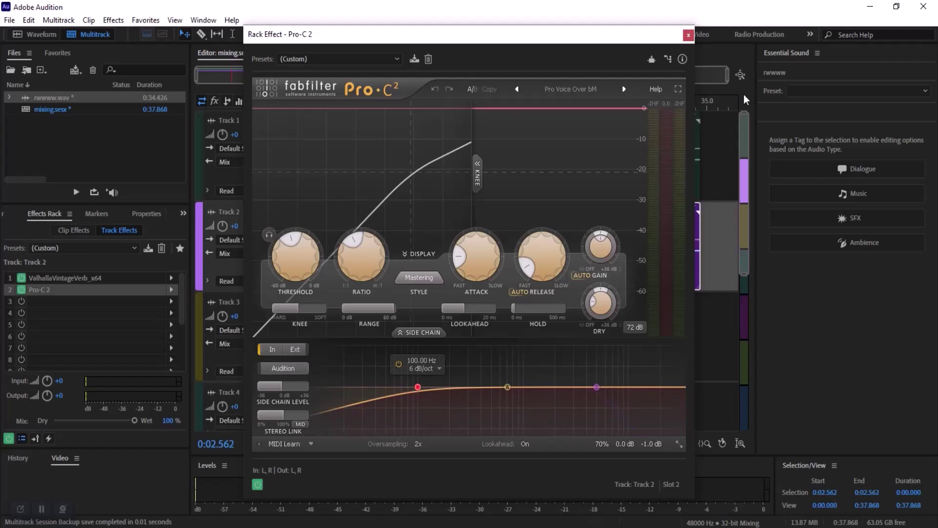
left_click(688, 35)
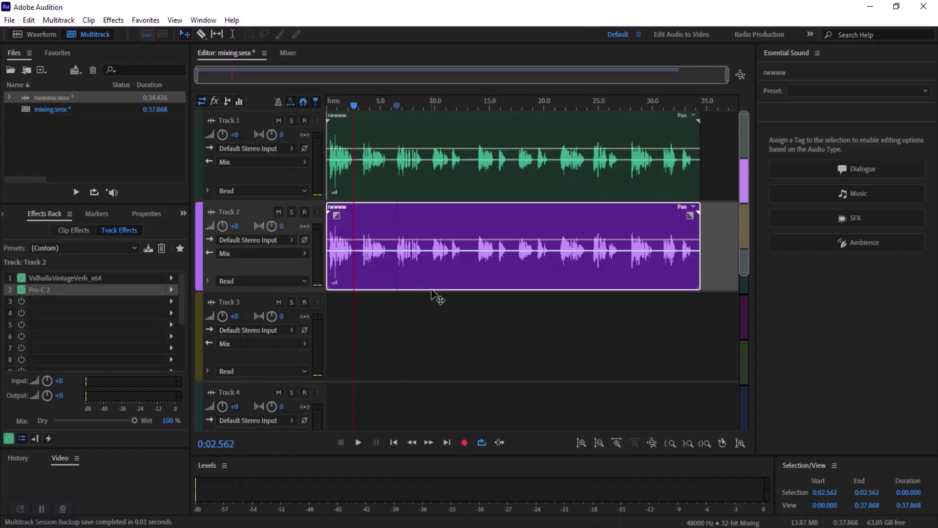
Route Track 1's first send to a new side-chain feeding Pro-C 2 in Track 2, slot 2
left_click(405, 189)
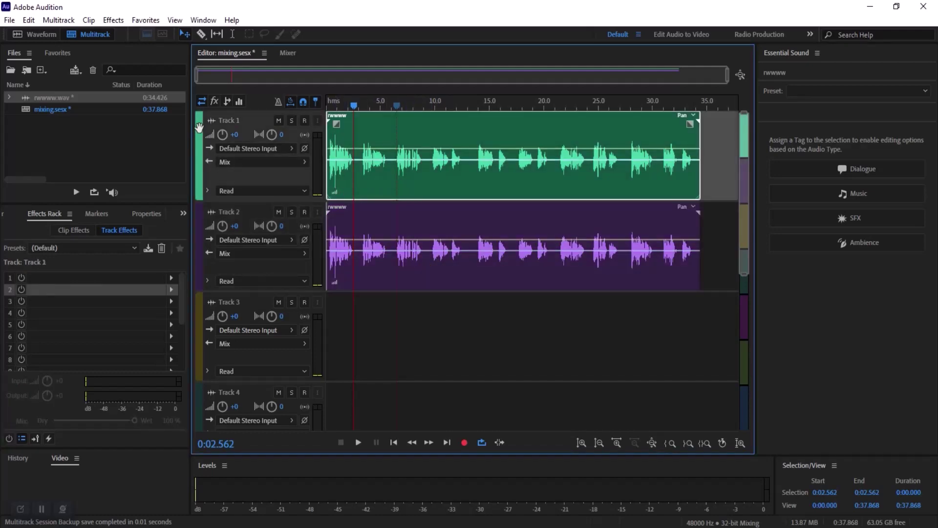
left_click(215, 103)
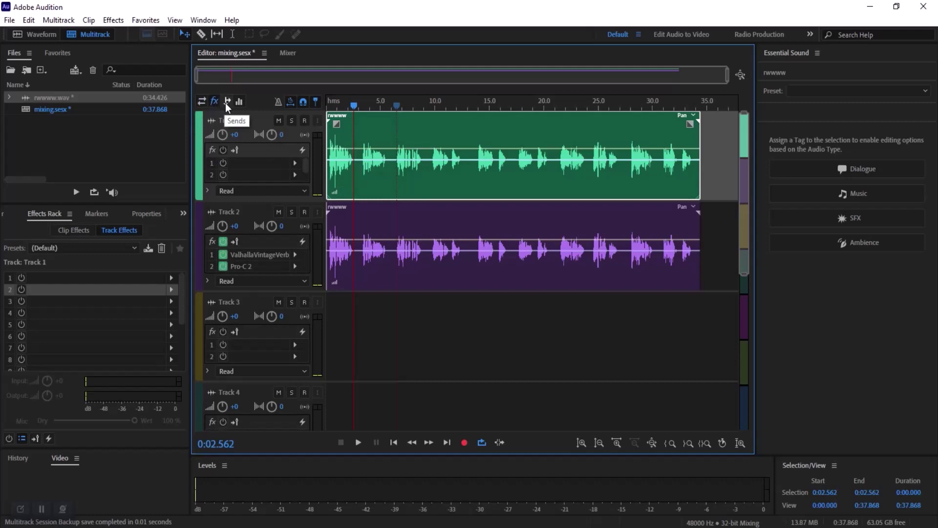
left_click(226, 103)
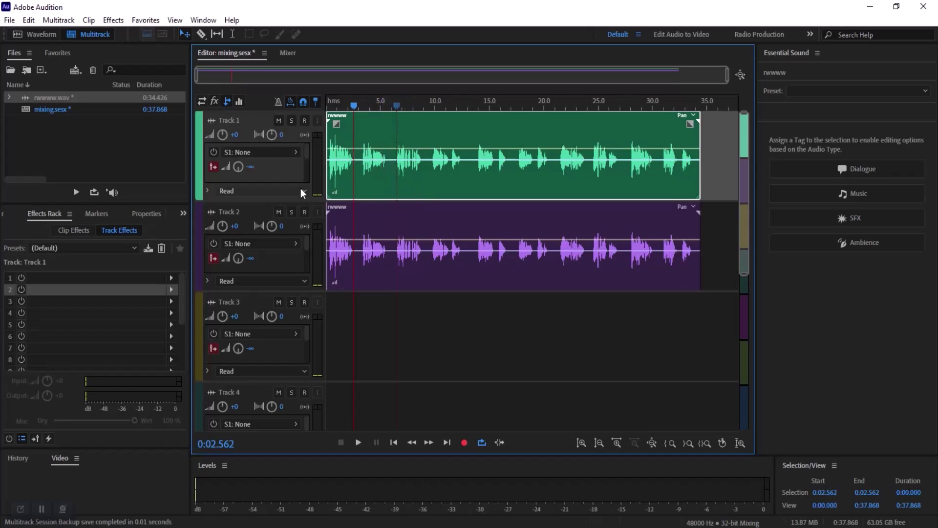
left_click(254, 151)
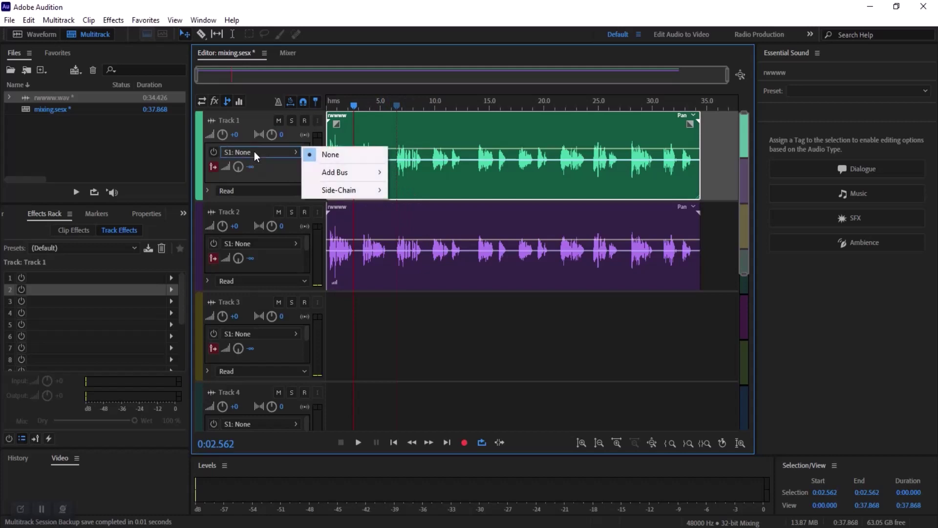
mouse_move(334, 195)
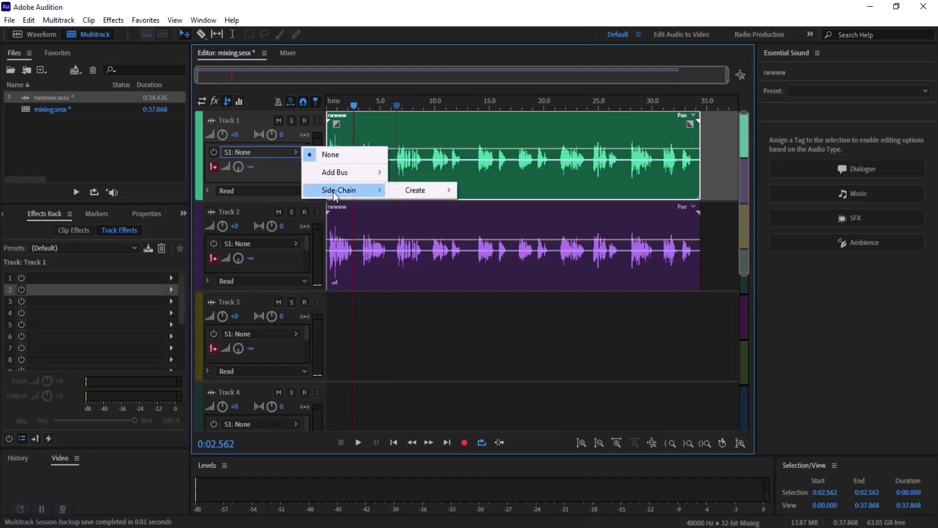
mouse_move(406, 190)
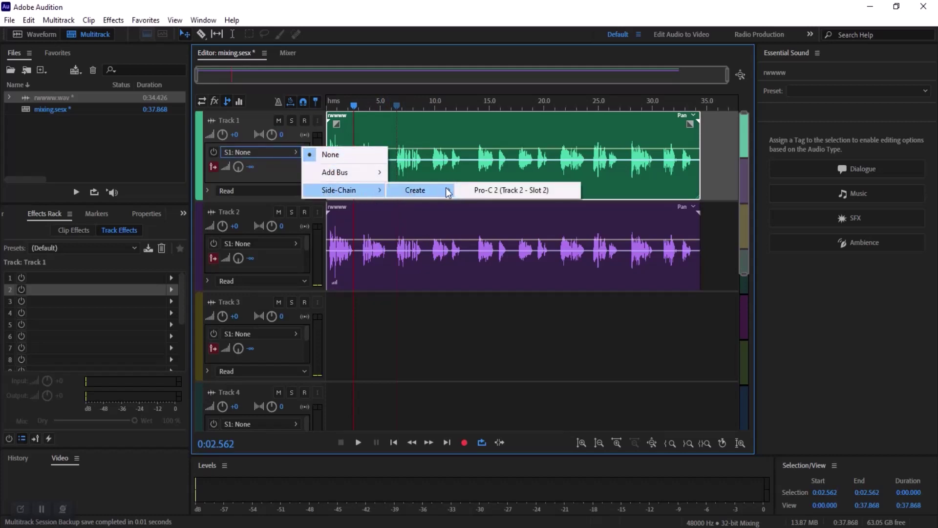
left_click(482, 193)
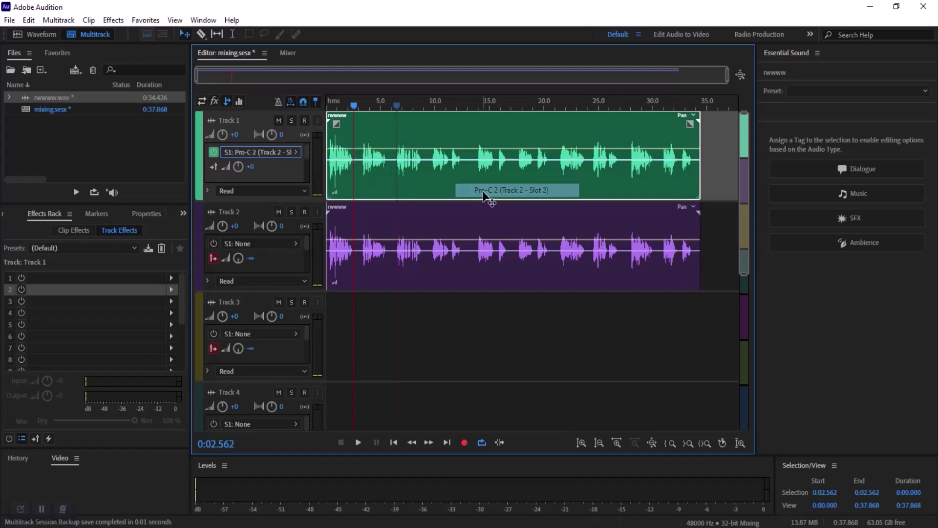
Raise the side chain level of Track 2's Pro-C 2 to at least +12 dB during playback, close the plug-in and stop playback
left_click(410, 280)
double_click(42, 289)
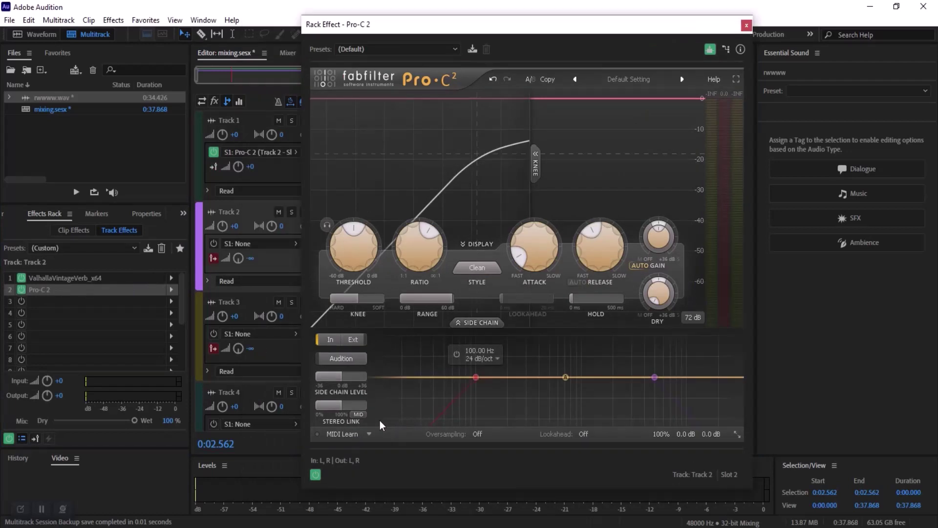
key("space")
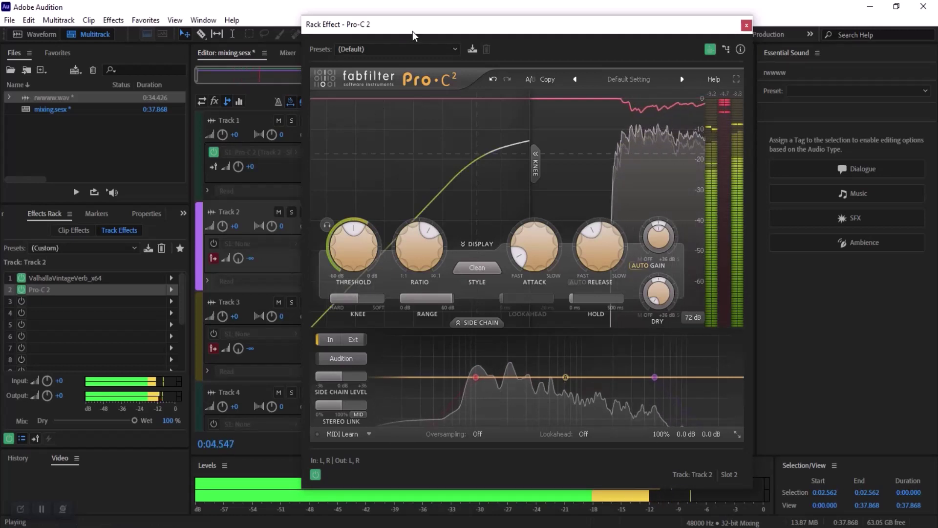
left_click_drag(413, 31, 592, 75)
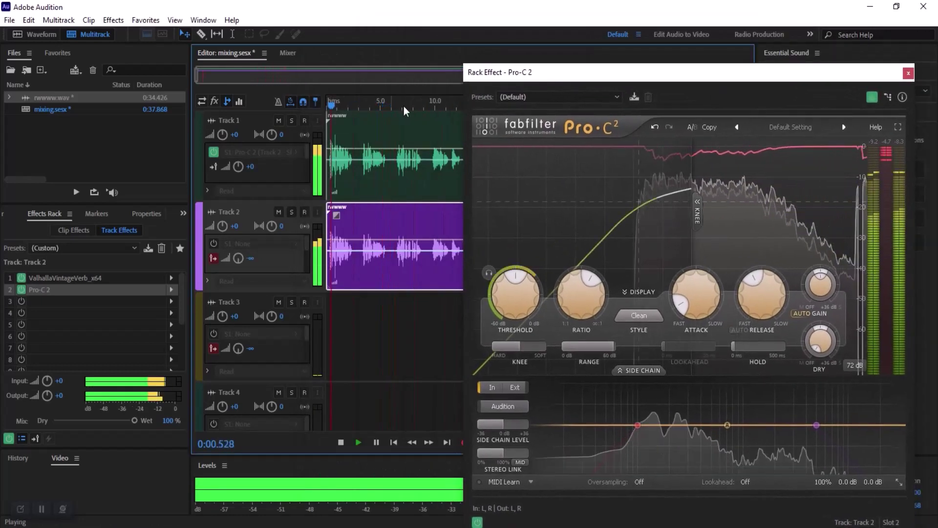
left_click_drag(649, 71, 498, 21)
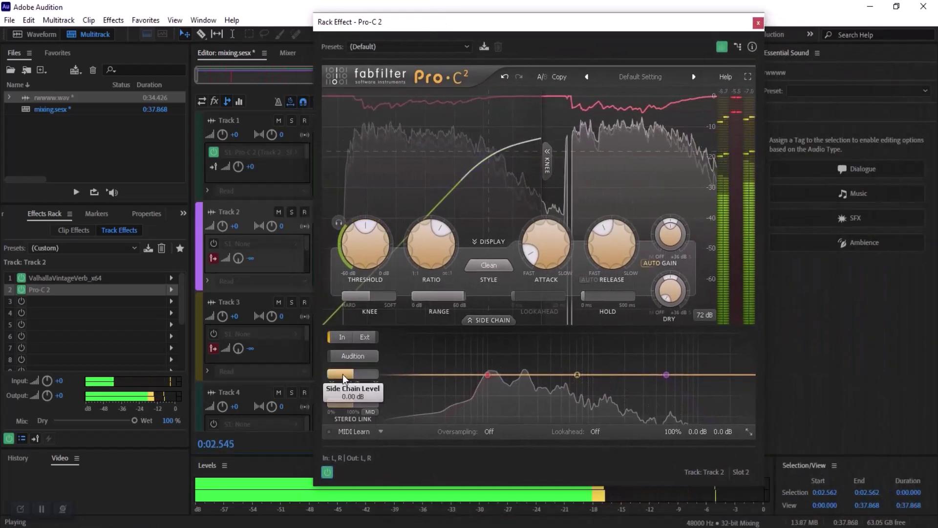
left_click_drag(353, 381, 413, 385)
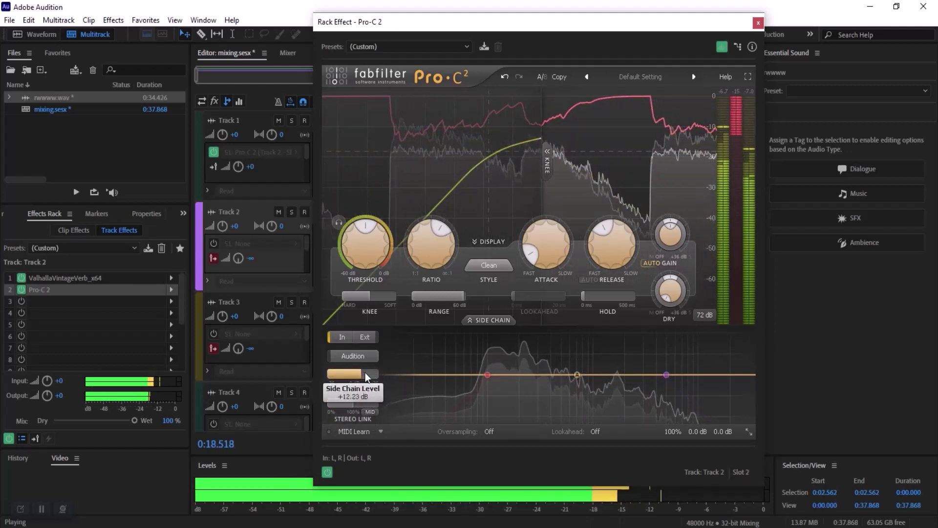
left_click_drag(367, 377, 378, 376)
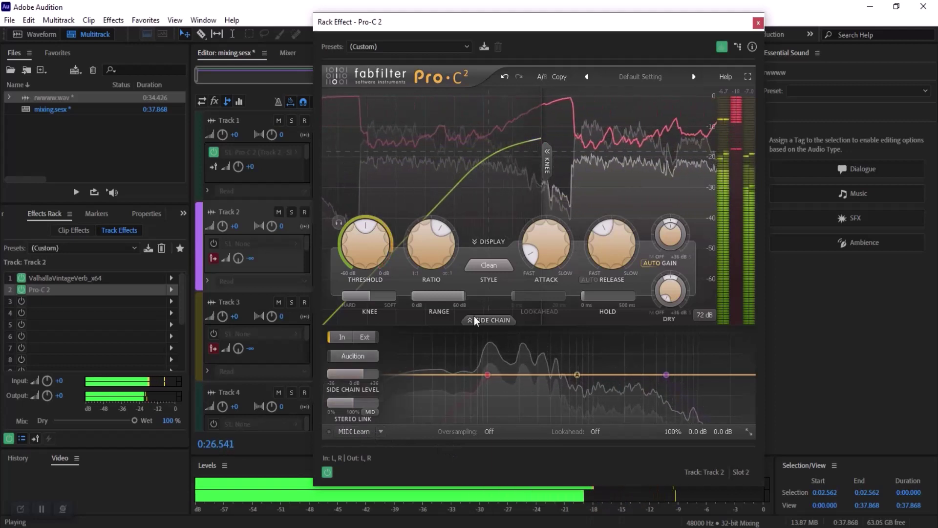
left_click(756, 22)
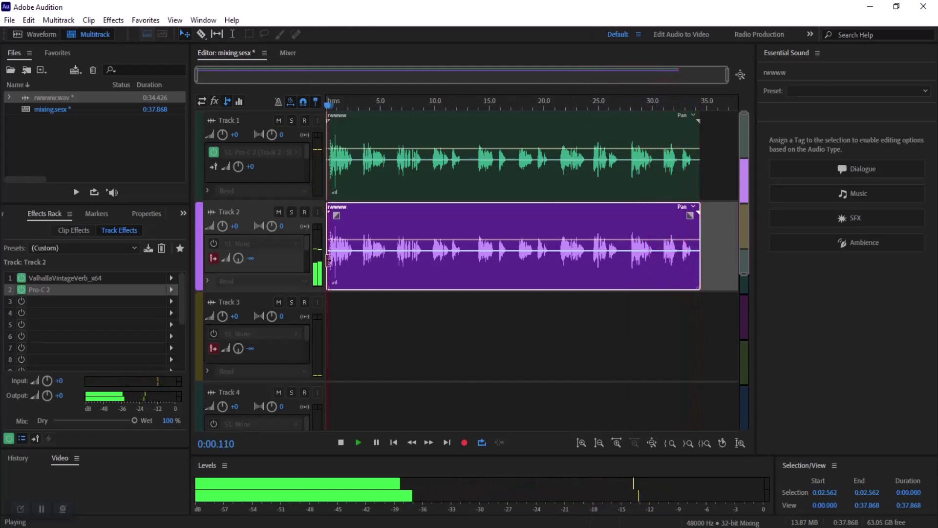
key("space")
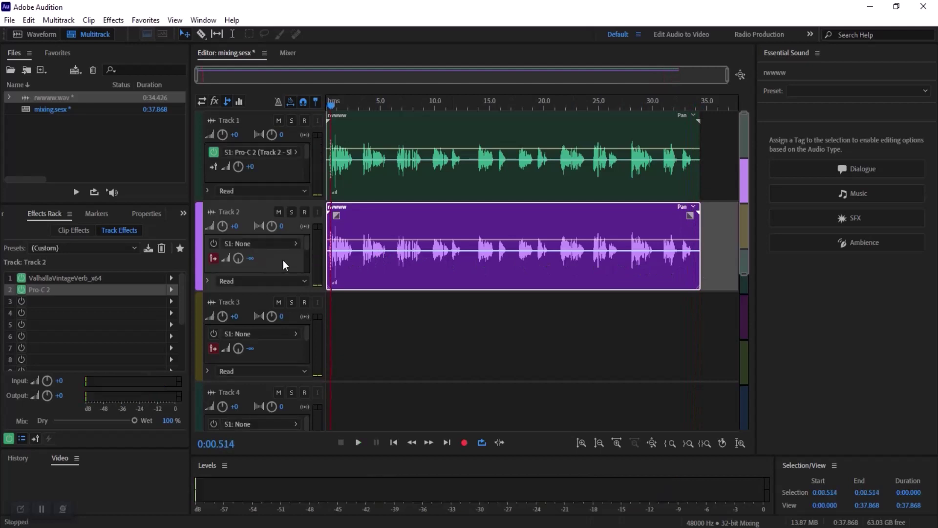
Add the Voxengo MSED VST3 spatial plug-in to slot 3 of Track 2's track effects
left_click(168, 302)
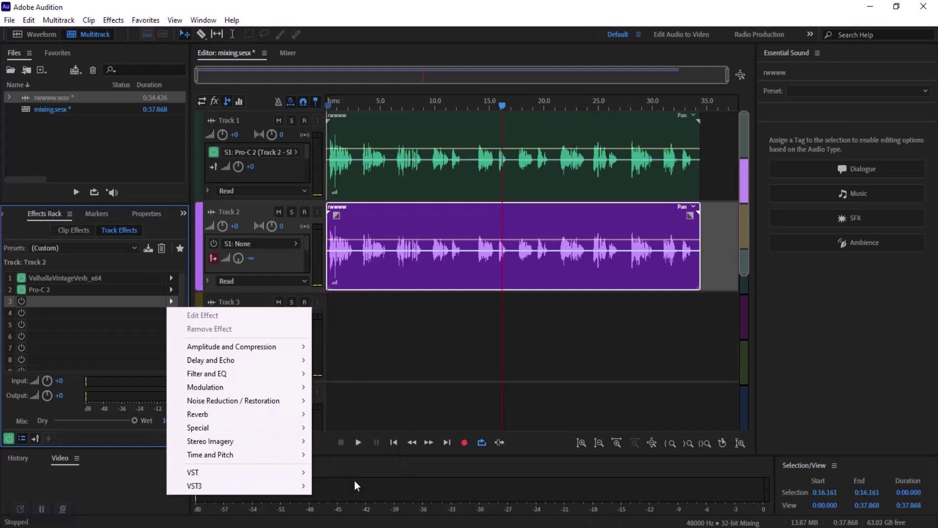
mouse_move(279, 485)
mouse_move(358, 462)
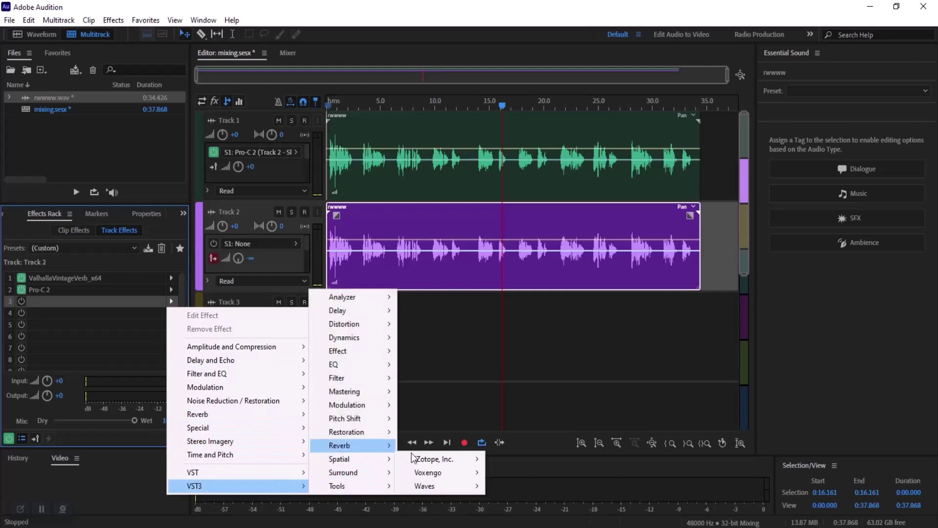
mouse_move(419, 471)
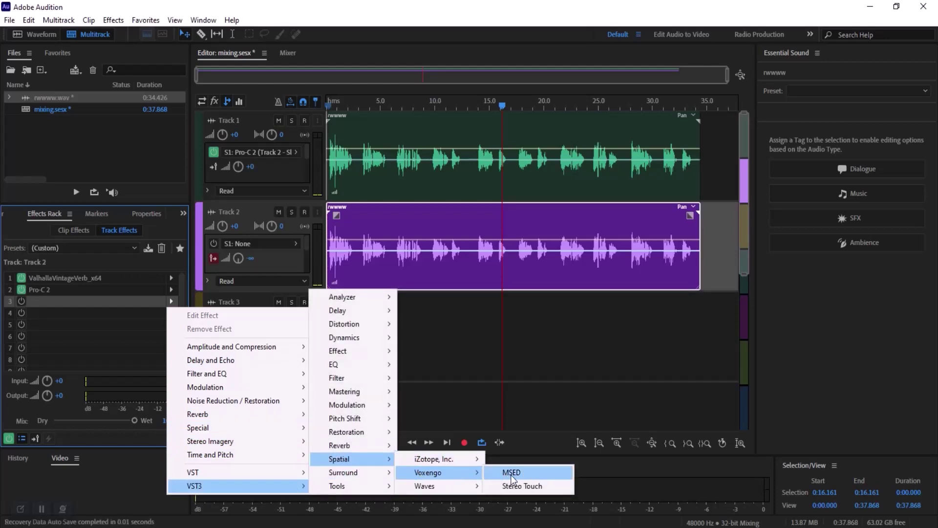
left_click(511, 474)
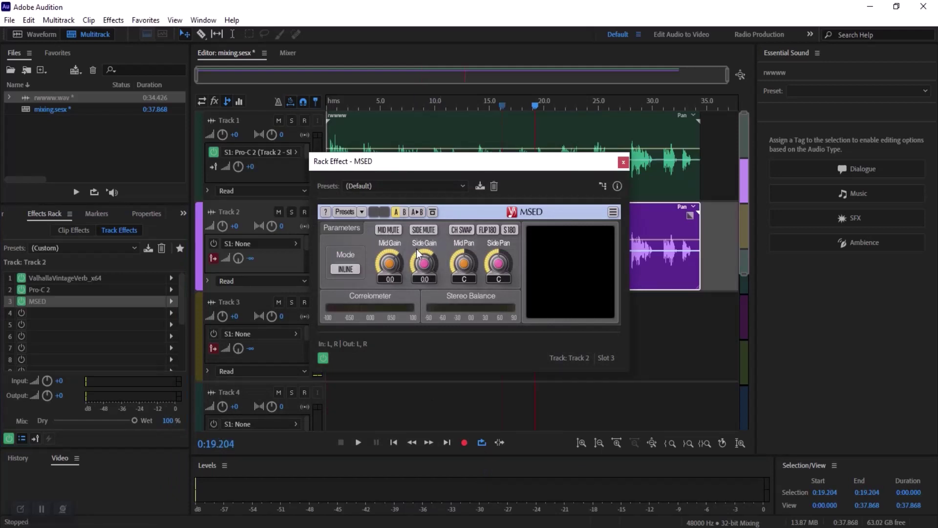
Play back the mix with MSED's side channel muted and unmuted to compare the sound, and close the plug-in window
key("space")
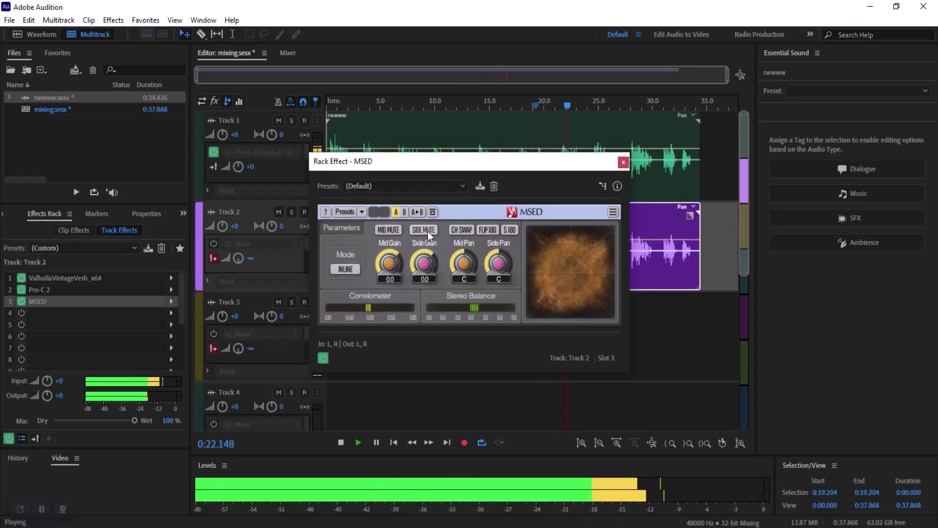
left_click(427, 230)
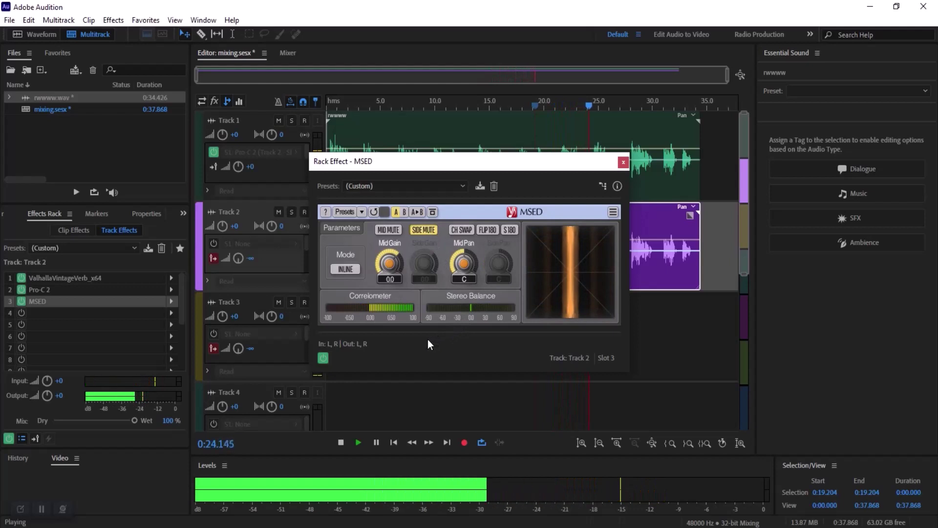
left_click(420, 233)
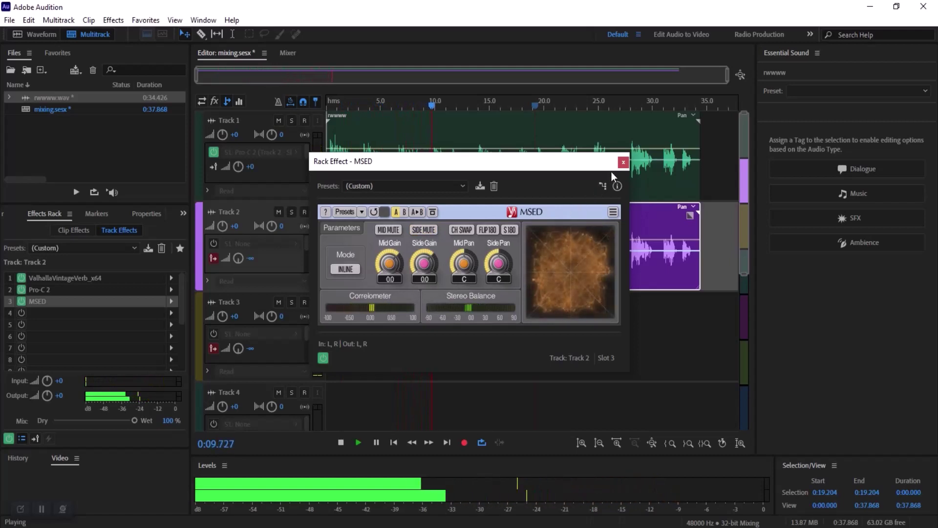
left_click(621, 164)
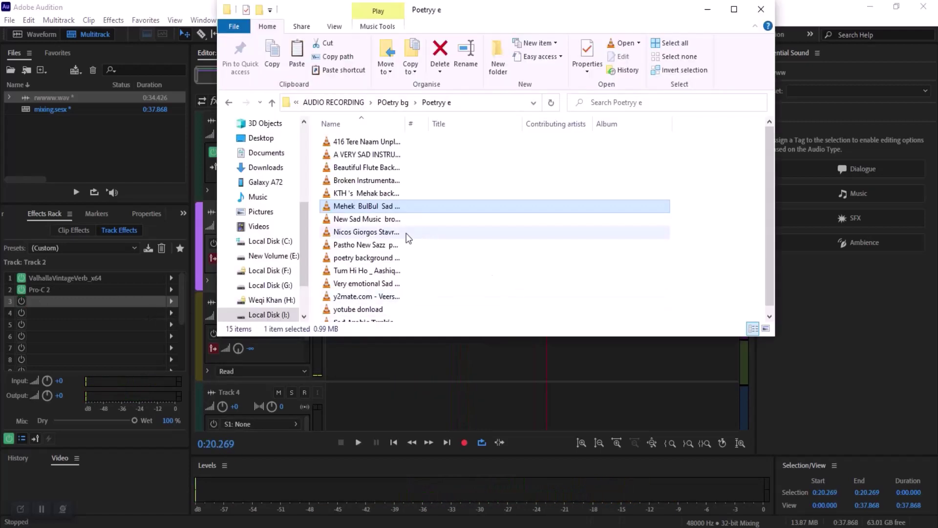
Import the Mehek BulBul Sad Background Music MP3 from File Explorer and place it at the start of Track 3
left_click_drag(362, 206, 59, 158)
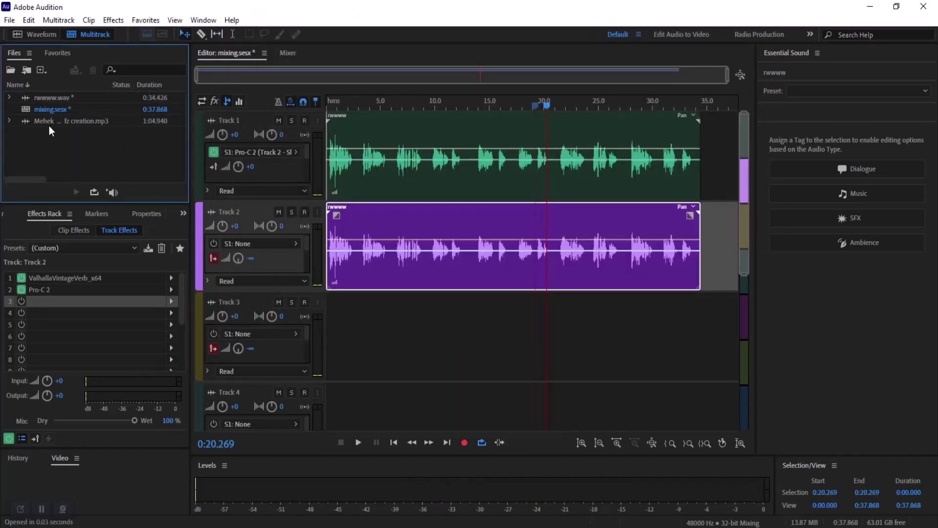
left_click_drag(49, 122, 339, 351)
left_click_drag(404, 363, 341, 356)
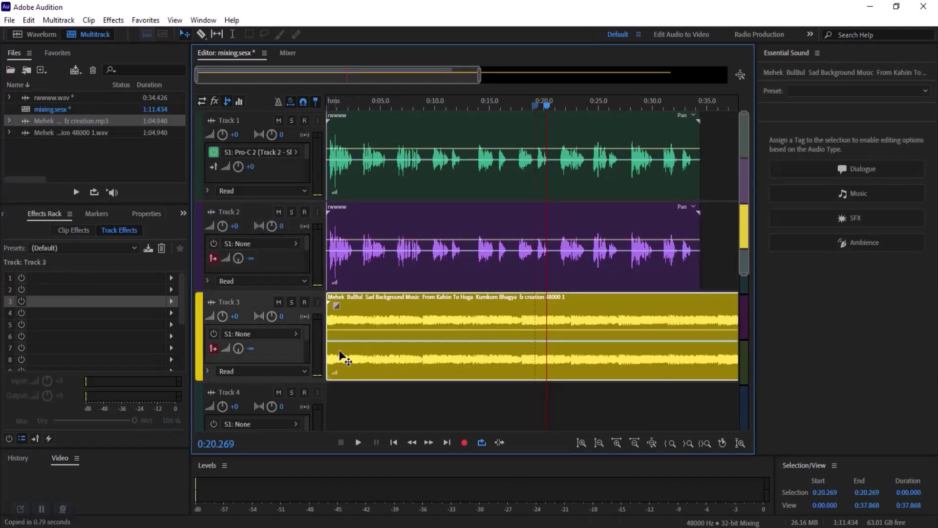
Shift the voice clips on Tracks 1 and 2 together about 1.6 s later, and return the playhead to 0:00.000
left_click_drag(726, 153, 632, 234)
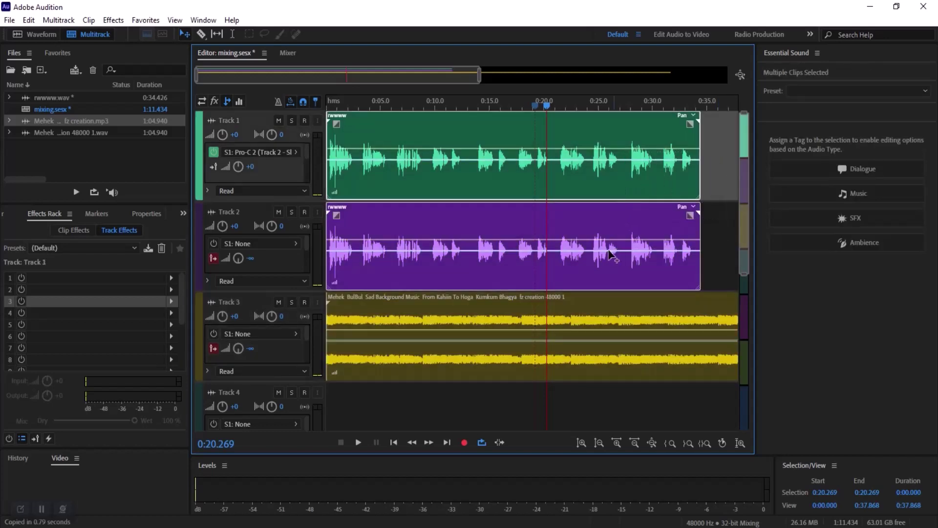
left_click_drag(419, 276, 437, 276)
left_click(335, 249)
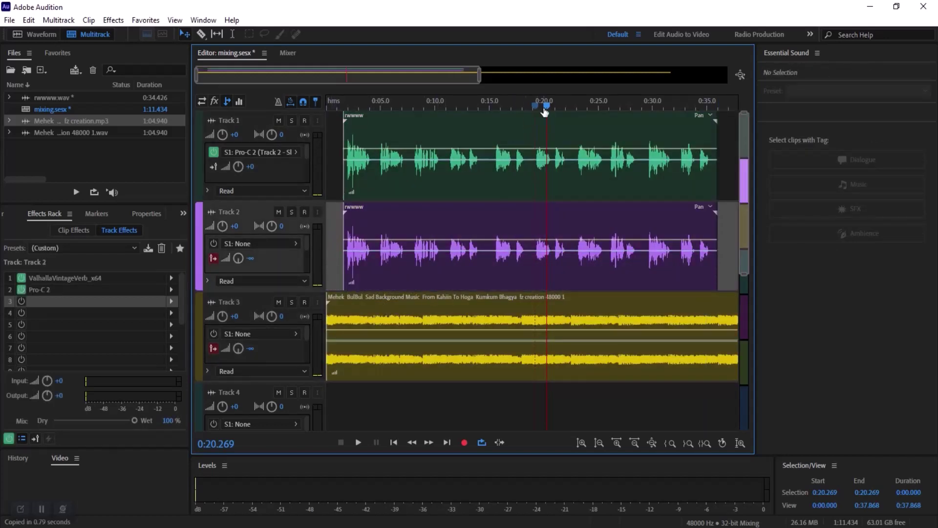
left_click_drag(548, 110, 279, 101)
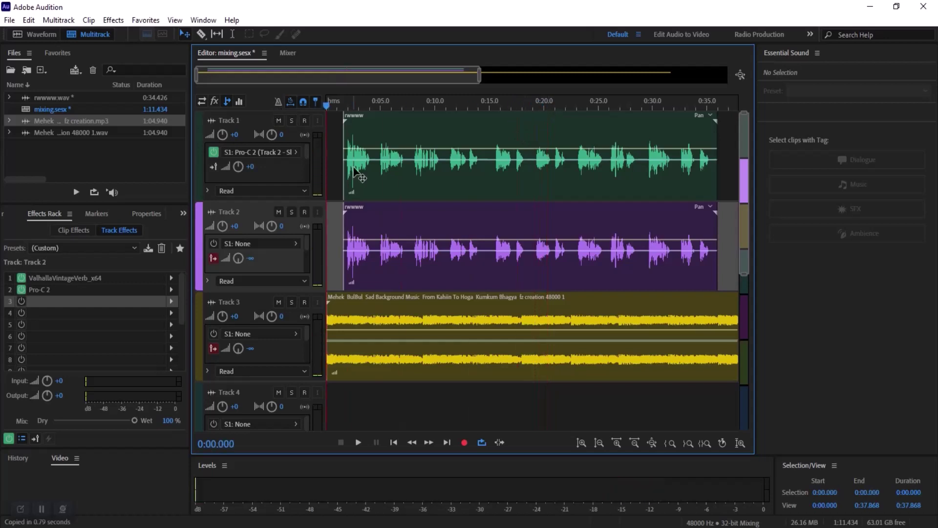
Assign the Music audio type to the background music clip on Track 3
left_click(406, 366)
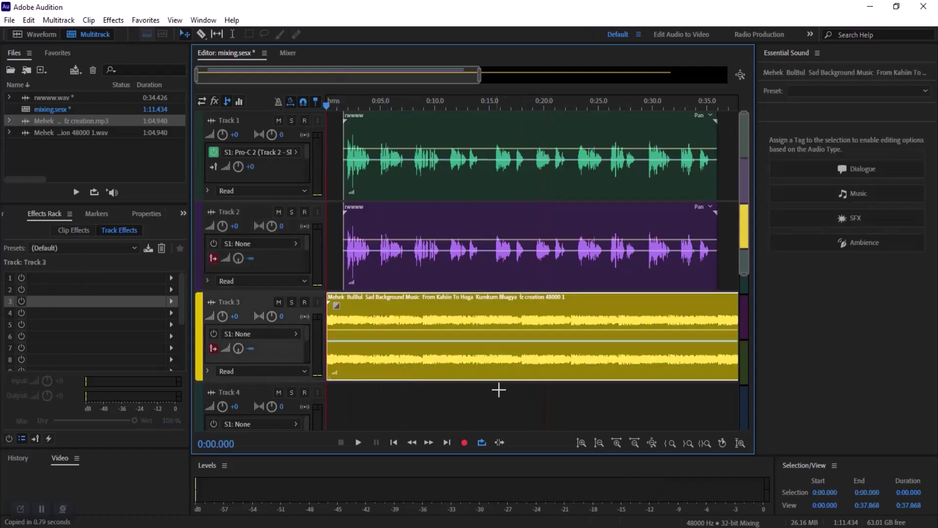
left_click(550, 228)
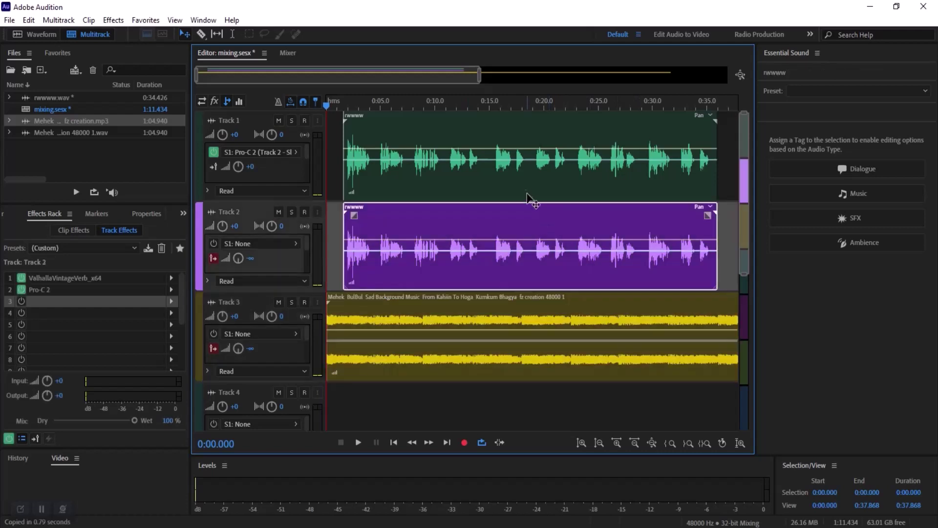
left_click(549, 335)
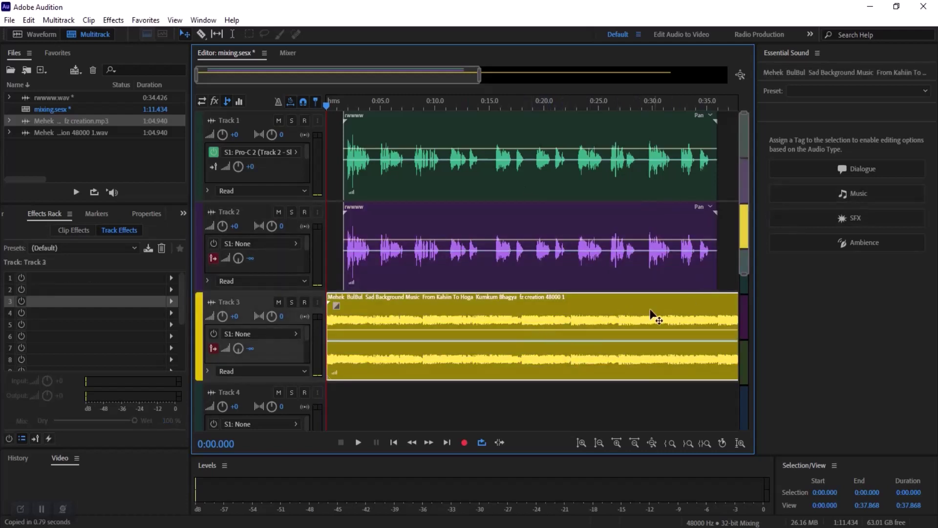
left_click(857, 194)
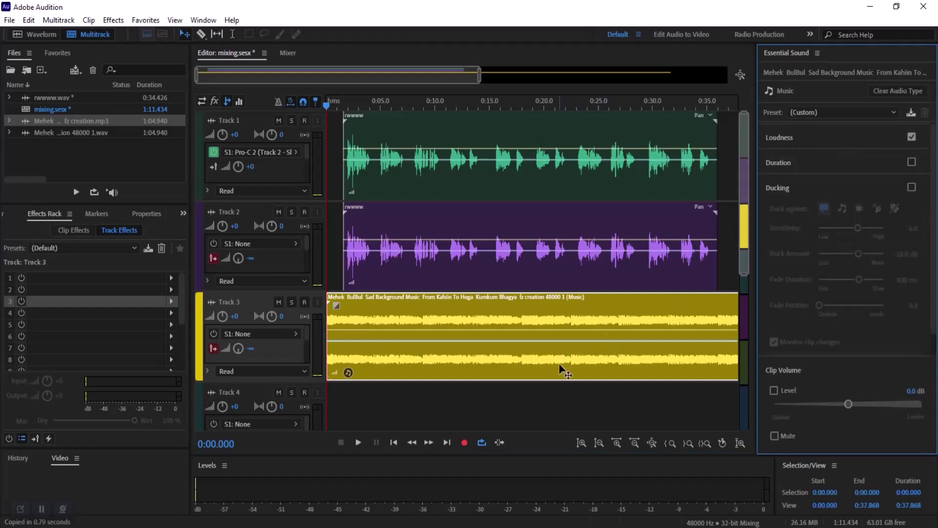
Assign the Dialogue audio type to the voice clips on Track 2 and Track 1
left_click(442, 283)
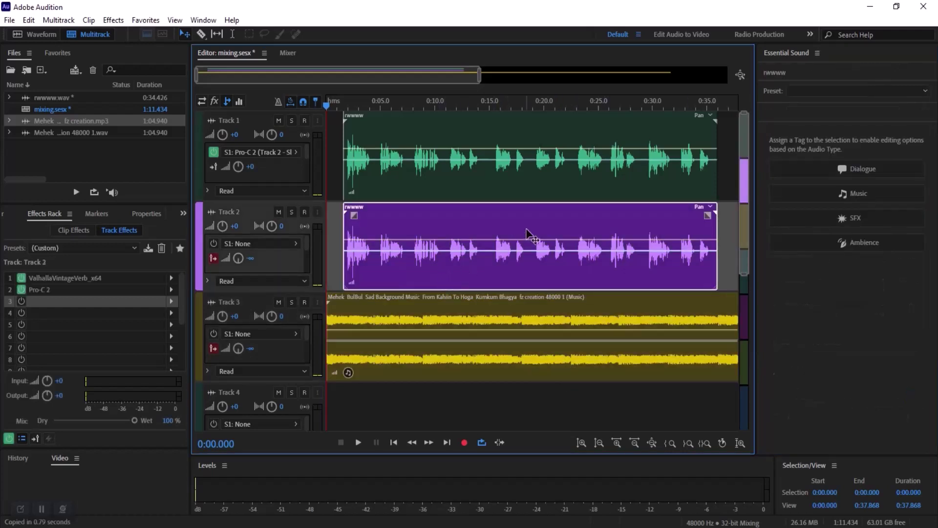
left_click(864, 172)
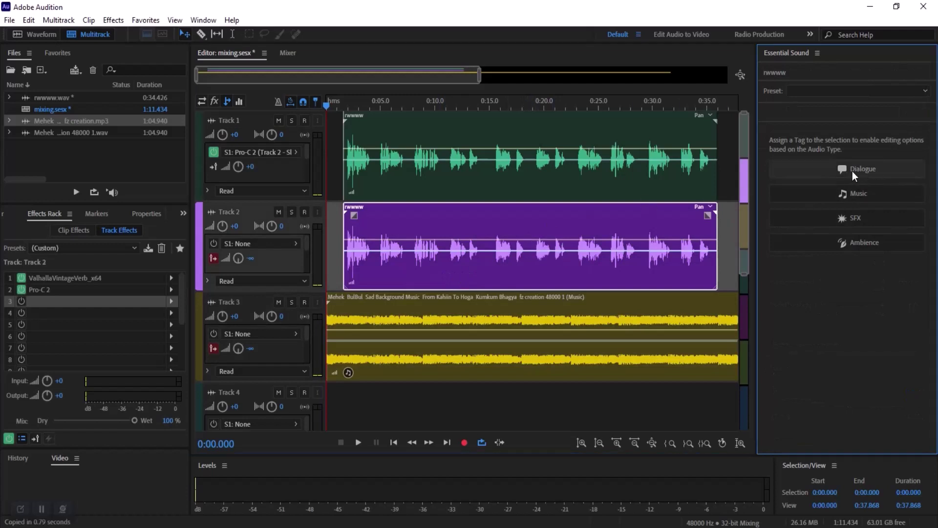
left_click(572, 186)
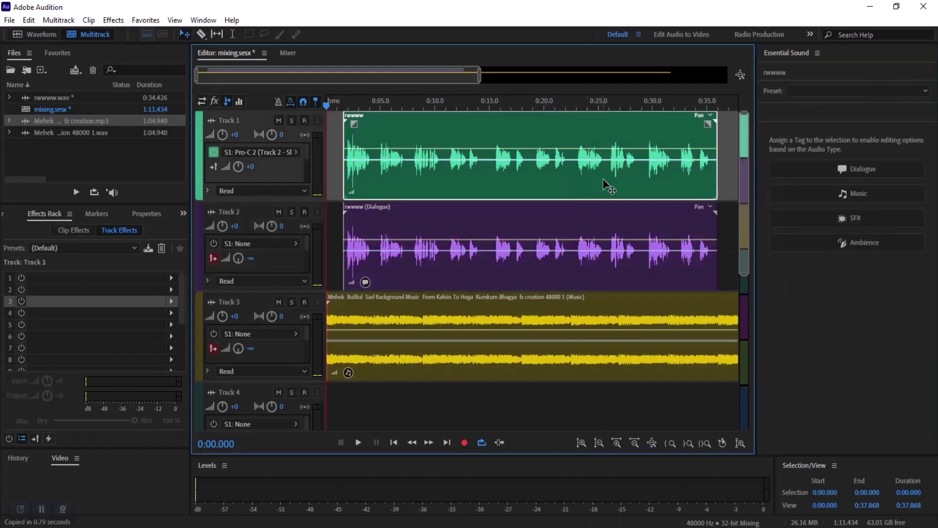
left_click(856, 174)
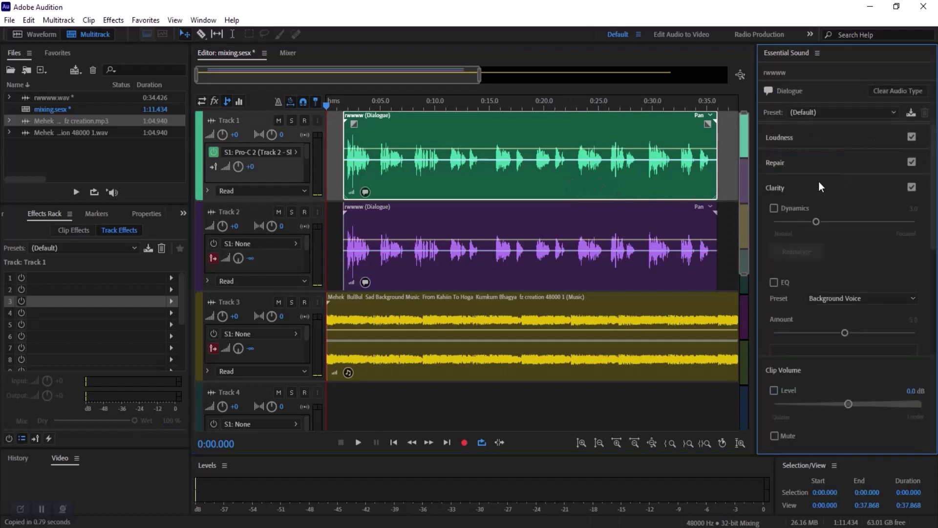
Play back the mix from the start to hear the voice tracks against the background music on Track 3
left_click(405, 378)
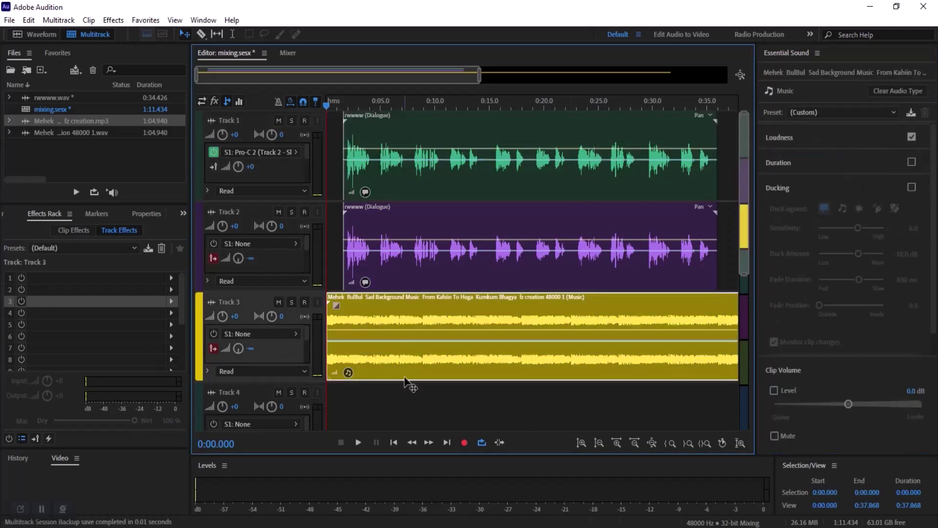
left_click(358, 443)
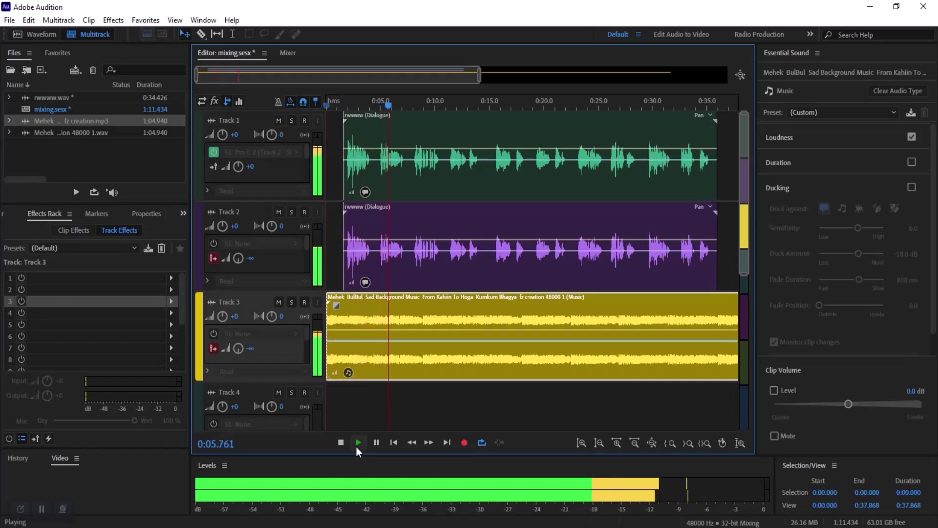
key("Home")
key("space")
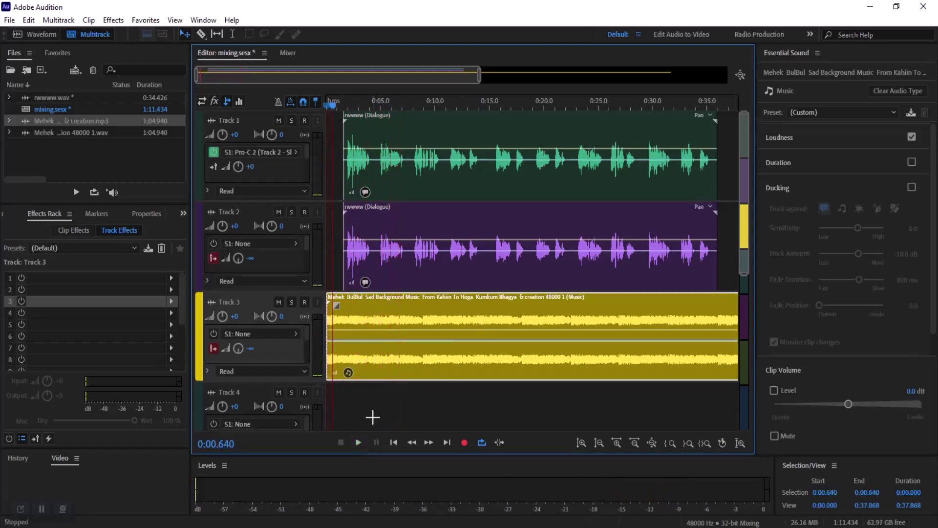
left_click(503, 228)
left_click(538, 185)
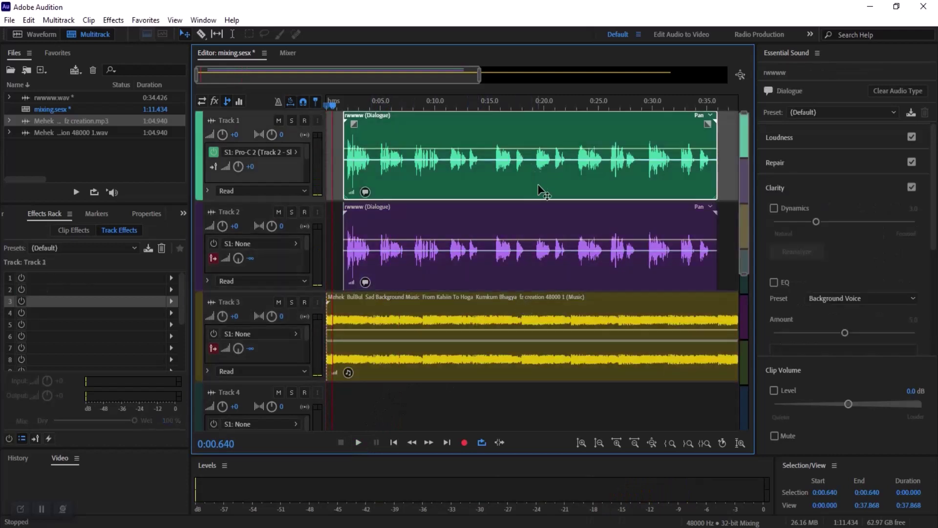
Apply Match Clip Loudness to the background music clip on Track 3
left_click(523, 355)
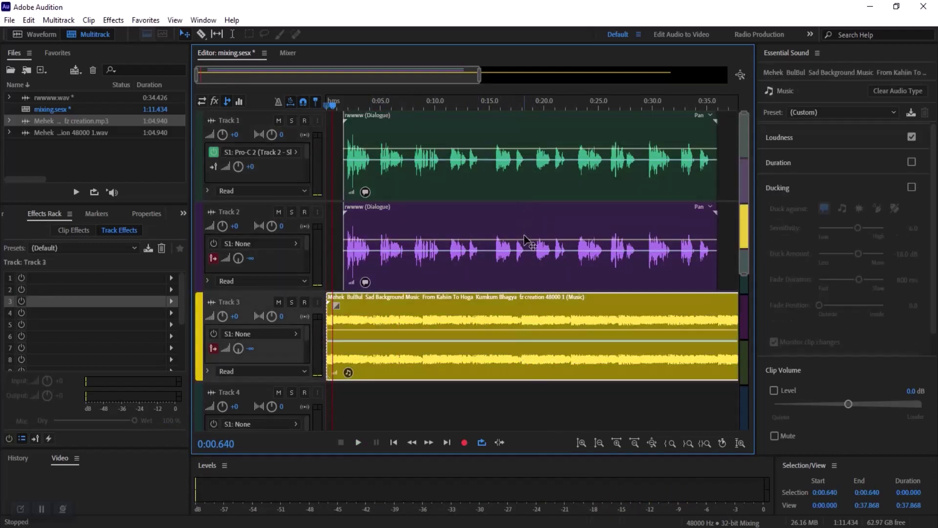
right_click(436, 324)
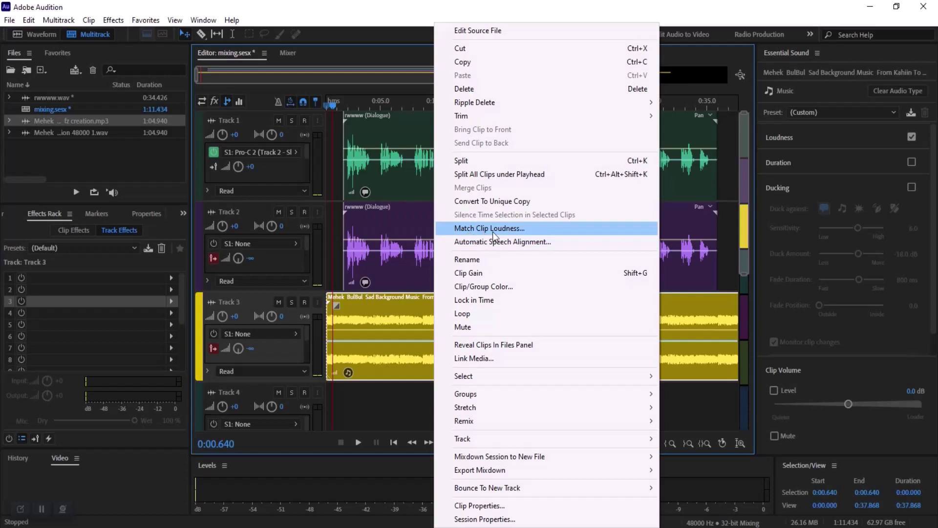
left_click(495, 234)
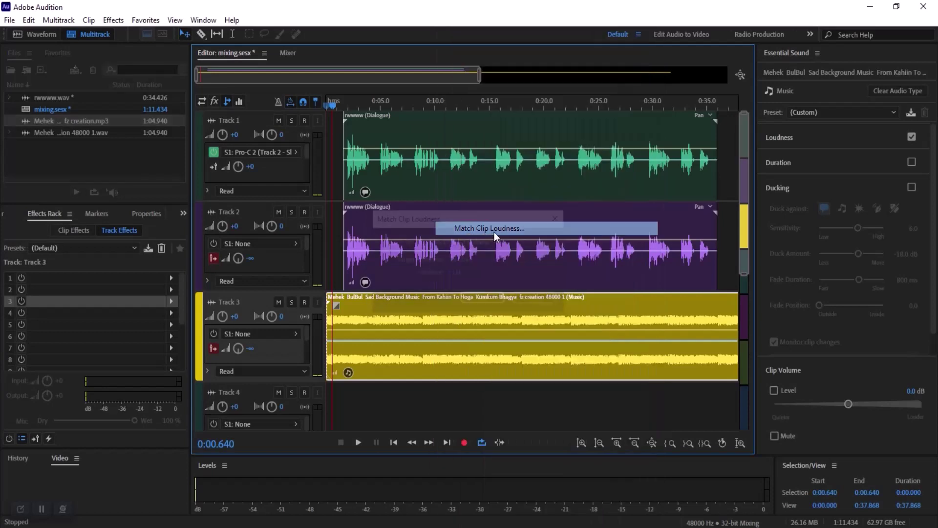
left_click(479, 300)
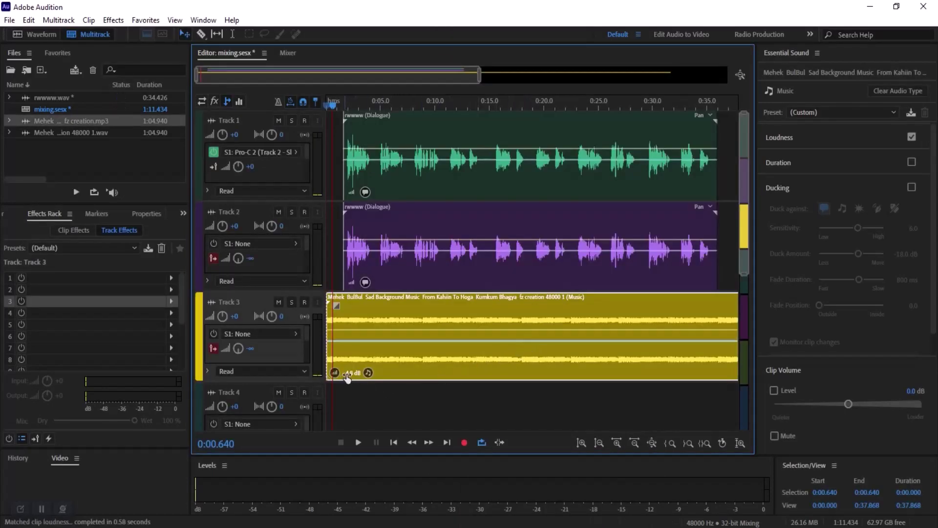
Play back the mix to judge the loudness-matched music, and return the playhead to 0:00.000
key("space")
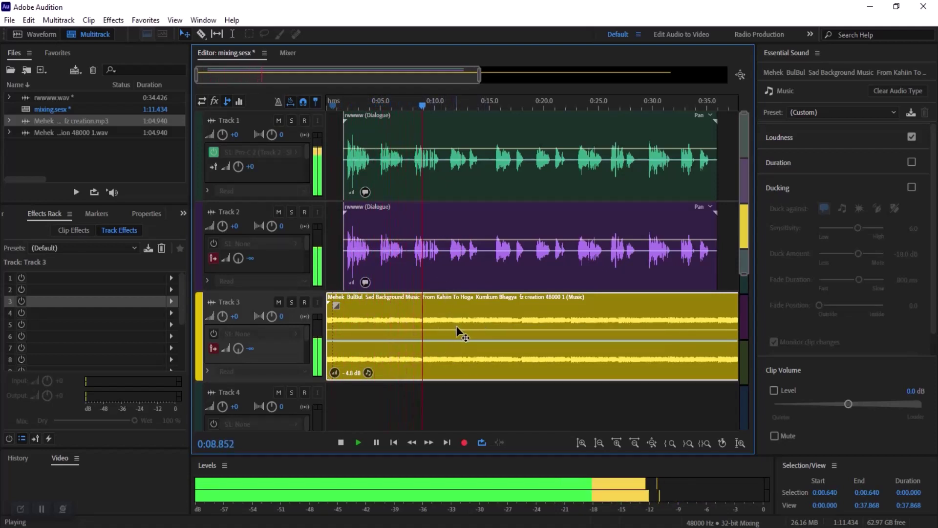
key("space")
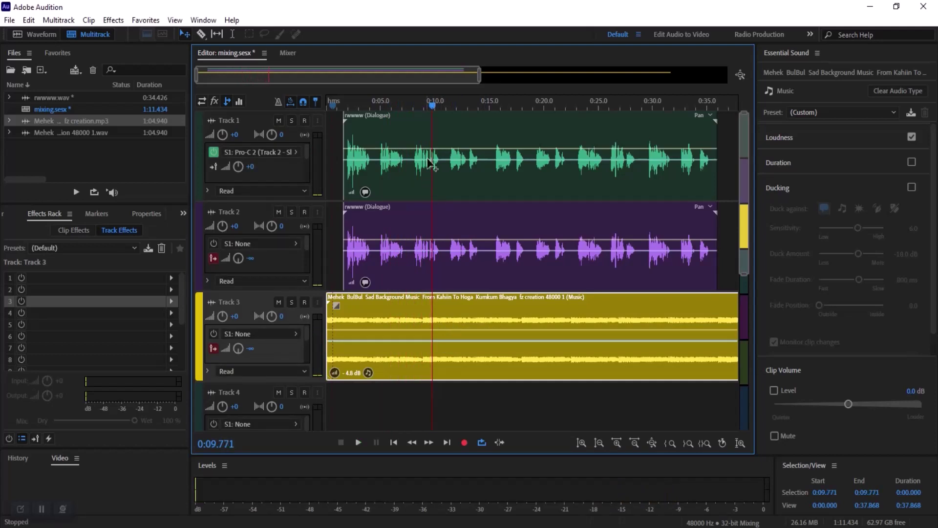
key("space")
key("space")
key("Home")
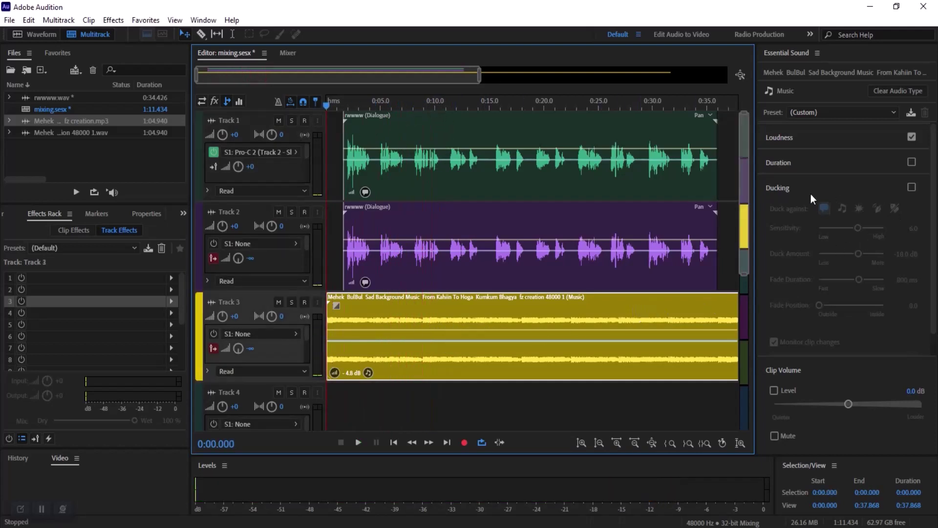
Enable ducking against dialogue on the Track 3 music clip and set its fade duration to 273 ms
left_click(912, 189)
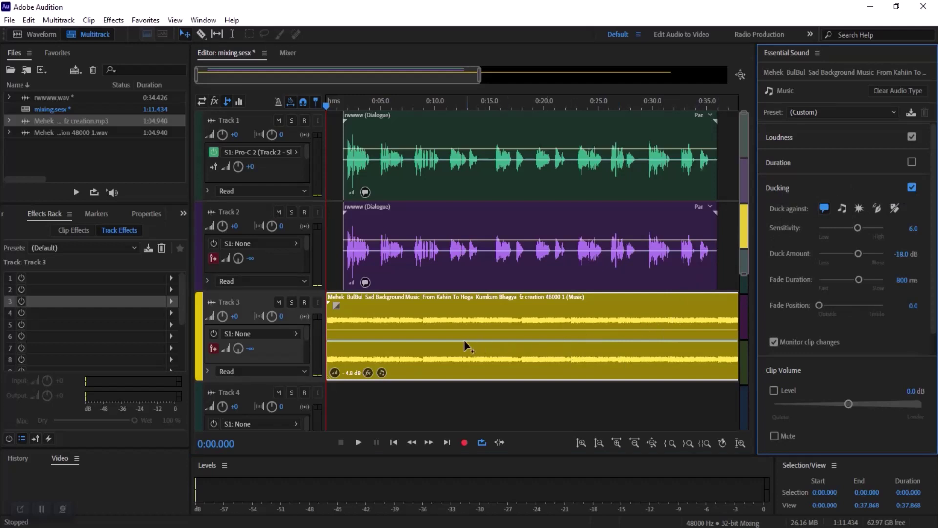
left_click(413, 362)
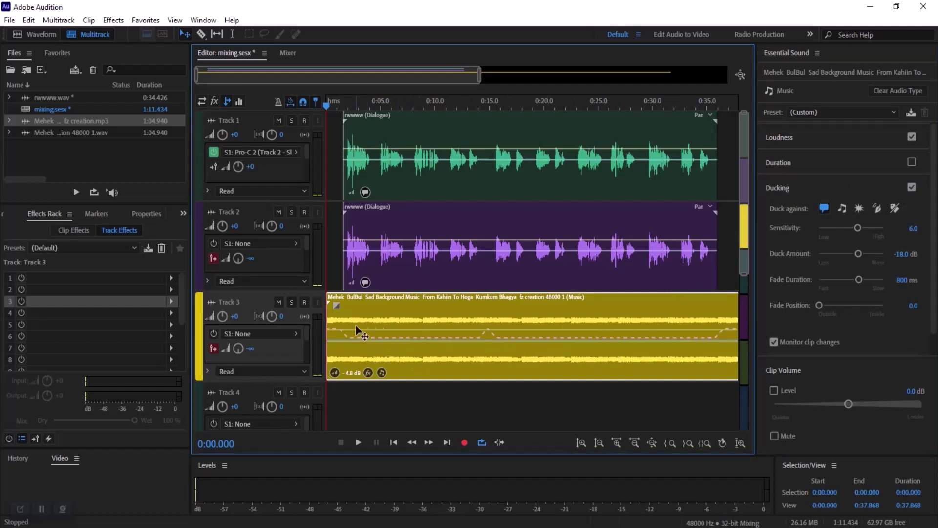
left_click_drag(858, 279, 847, 282)
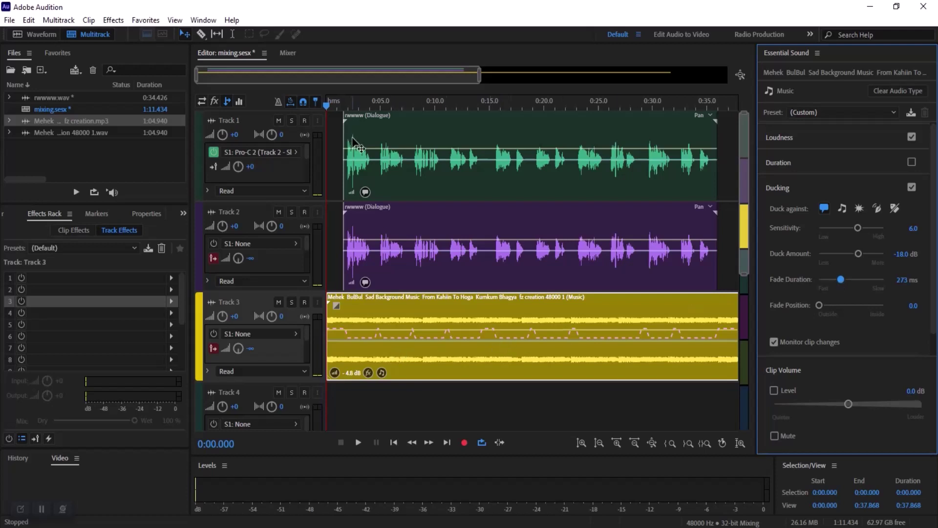
Play back the mix to check how the music ducks under the voice, and move the playhead back to about 0:00.5
key("space")
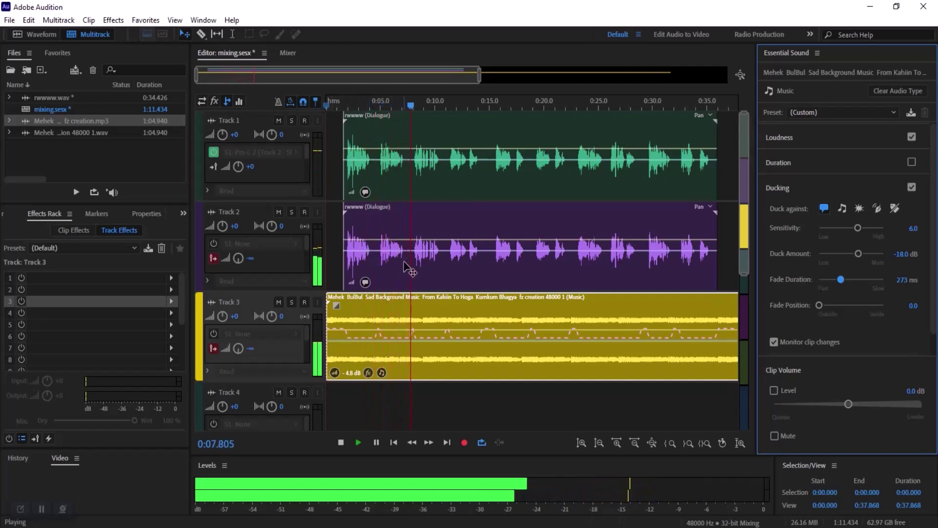
key("space")
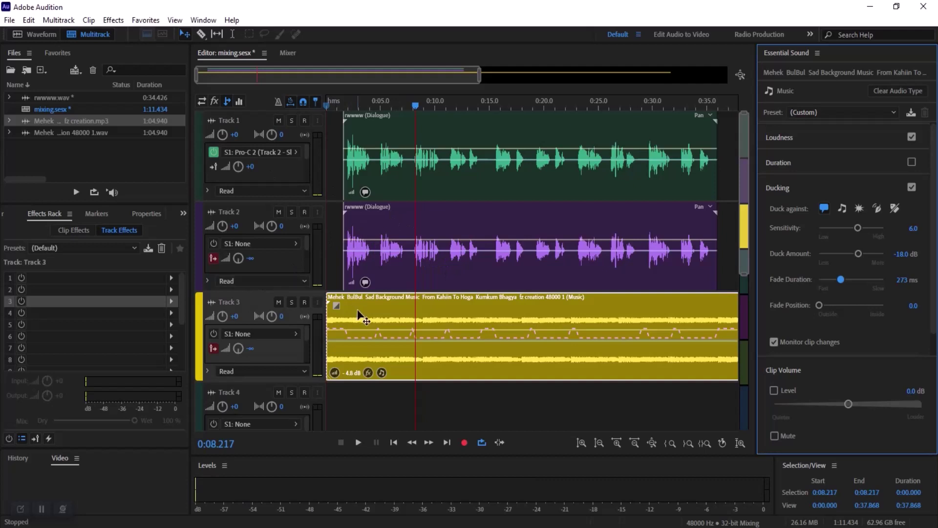
key("space")
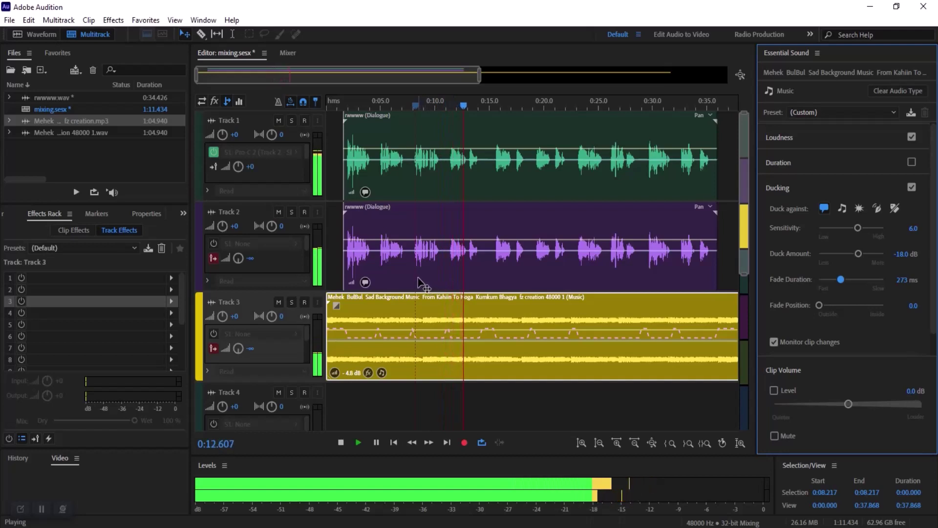
key("space")
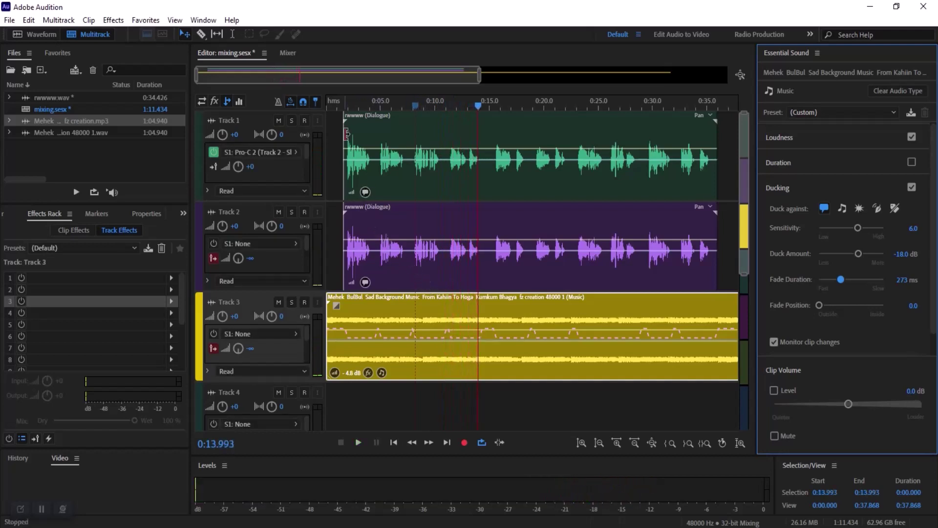
left_click(333, 104)
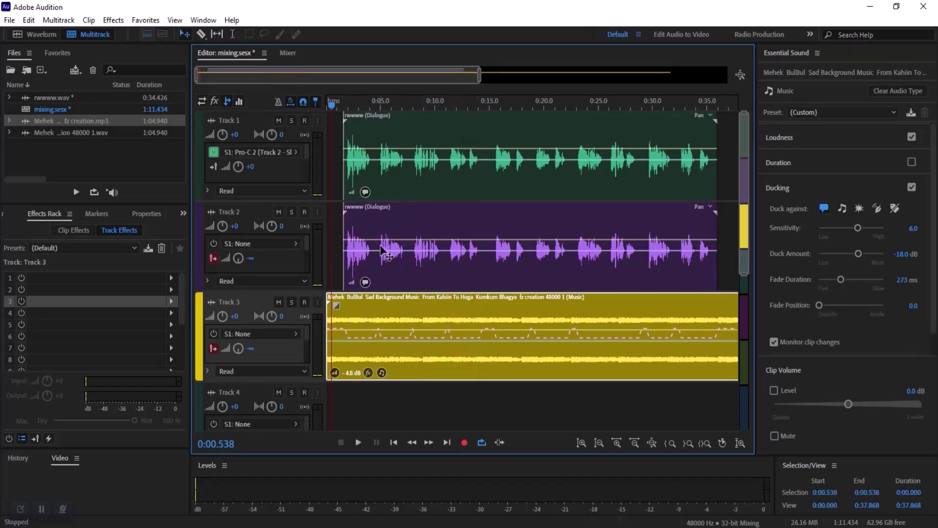
Lower Track 2's volume to -2.4 dB while playing back the mix
left_click(446, 266)
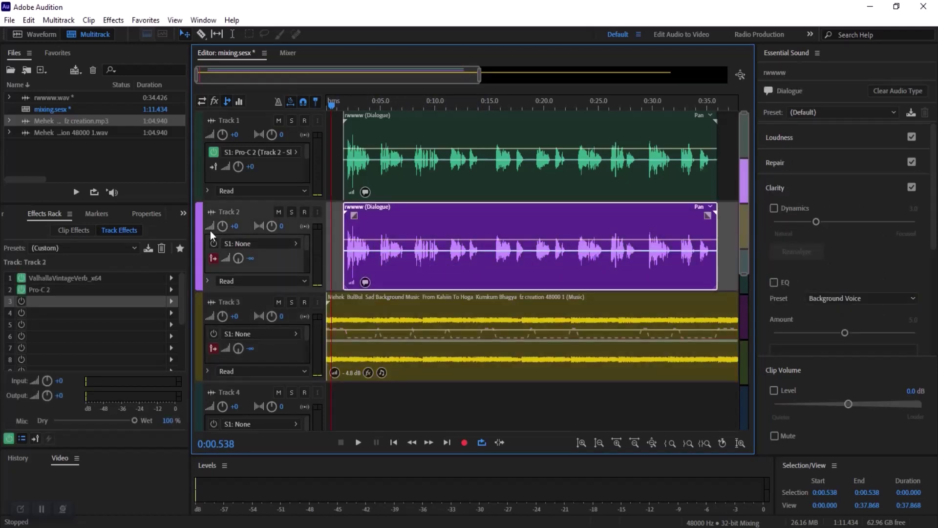
key("space")
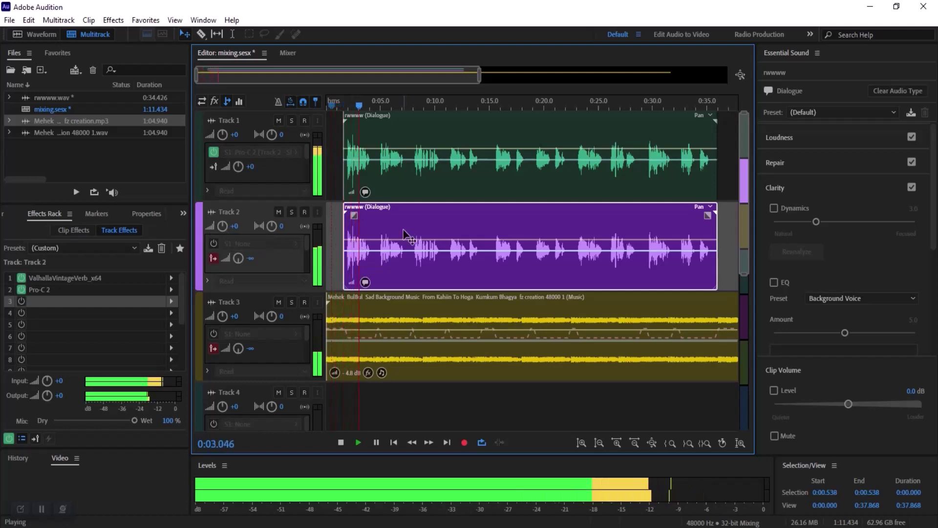
left_click_drag(222, 229, 209, 234)
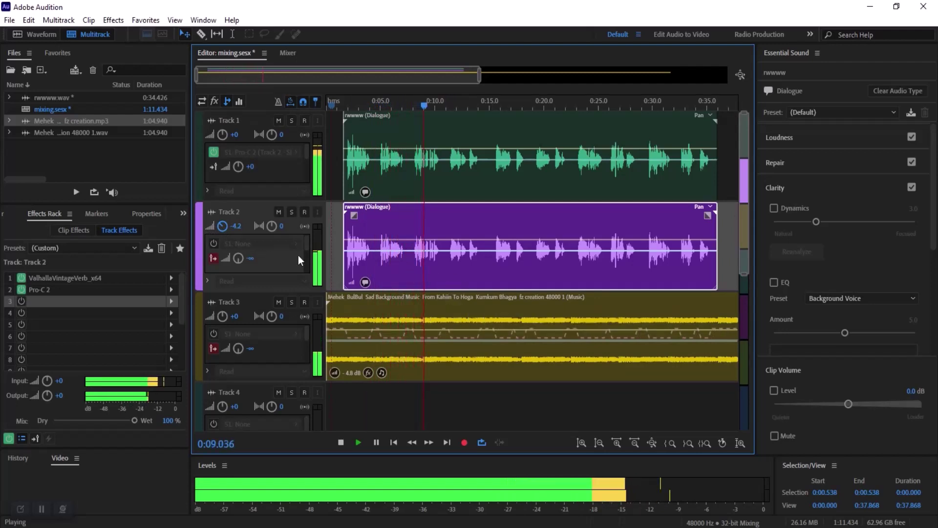
left_click_drag(220, 232, 222, 225)
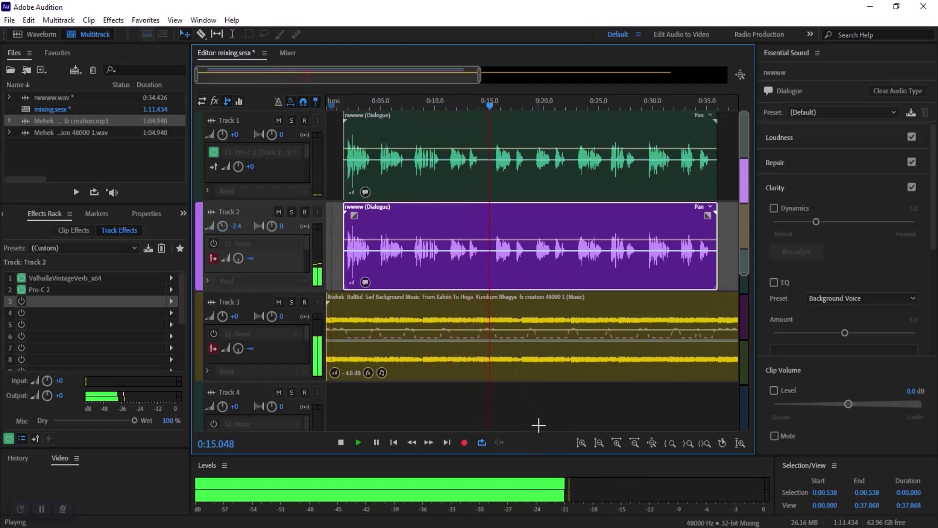
left_click(534, 374)
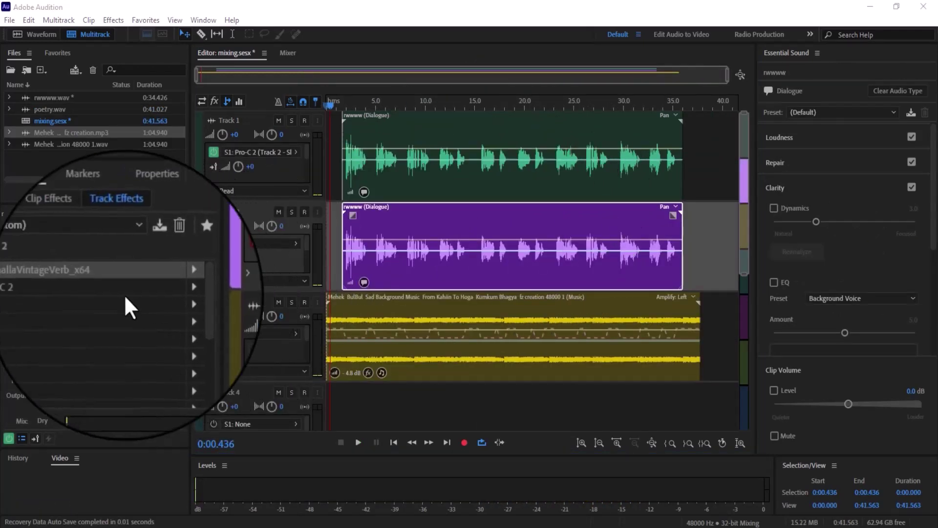
Set the EQ LowCut of Track 2's ValhallaVintageVerb to 370 Hz and close the plug-in window
double_click(37, 278)
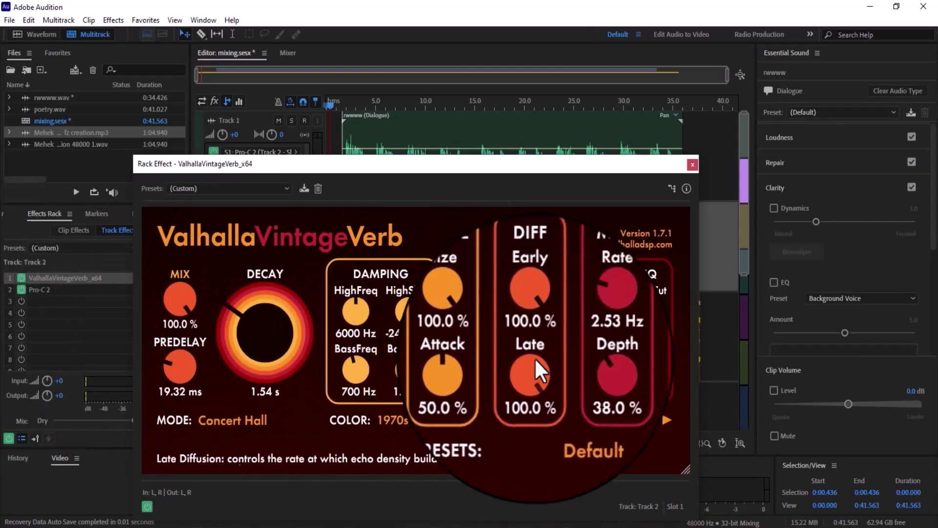
mouse_move(638, 383)
left_mouse_down()
mouse_move(646, 345)
mouse_move(634, 396)
mouse_move(646, 417)
mouse_move(638, 371)
left_mouse_up()
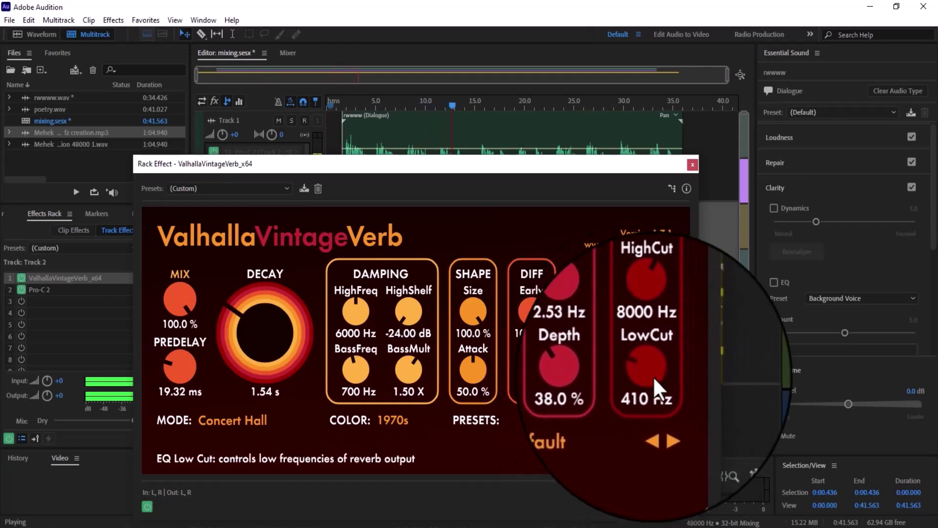
left_click_drag(640, 370, 639, 367)
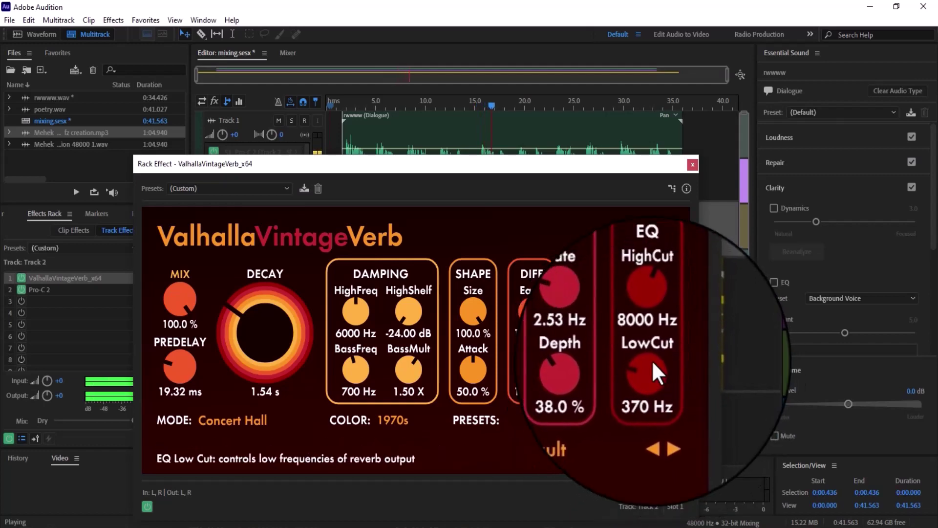
left_click(692, 166)
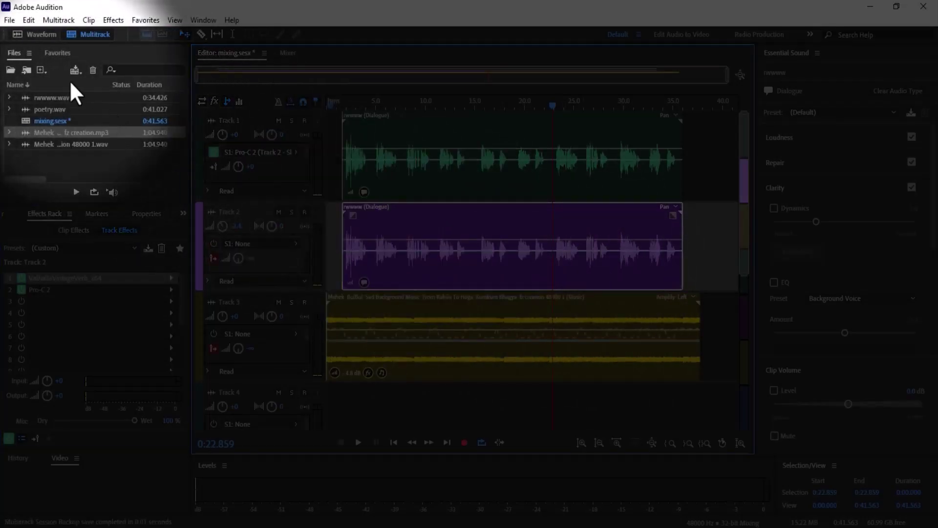
Export the entire session as a Wave PCM multitrack mixdown named poeeetryu
left_click(8, 20)
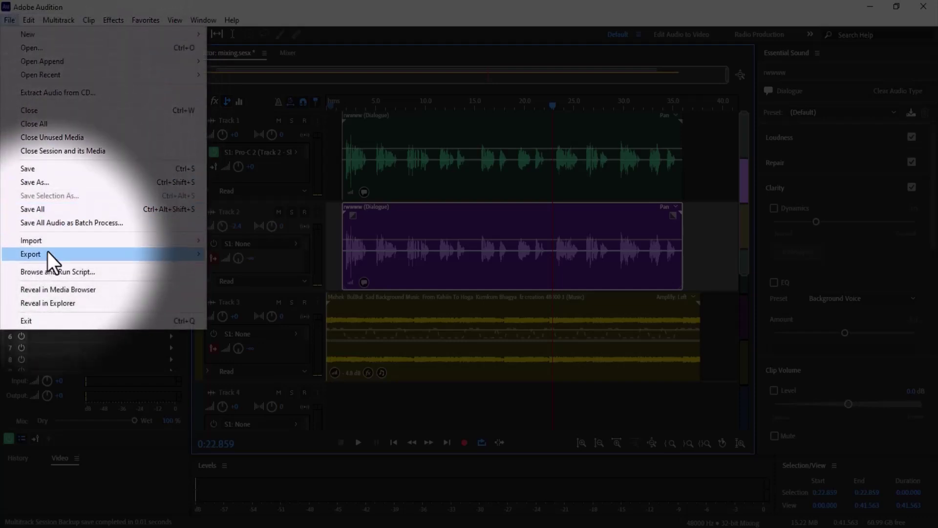
mouse_move(196, 255)
mouse_move(326, 315)
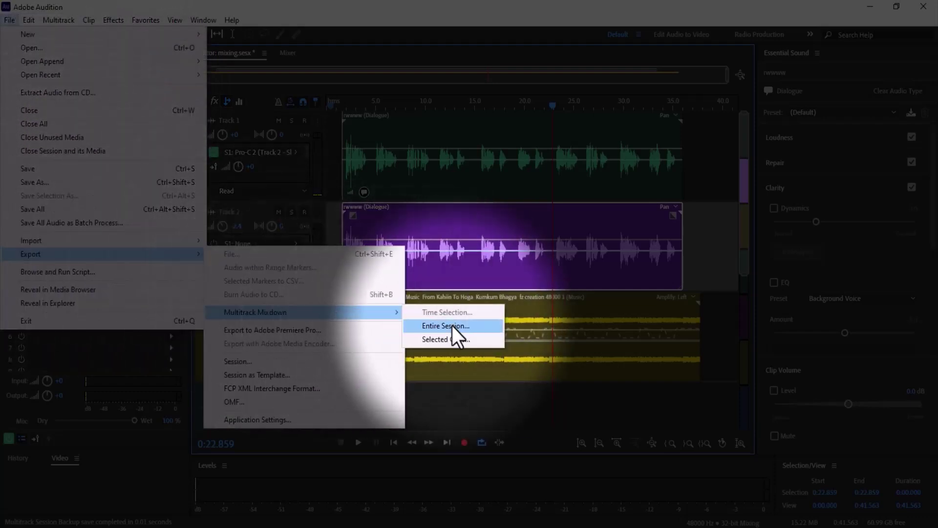
left_click(450, 325)
double_click(479, 147)
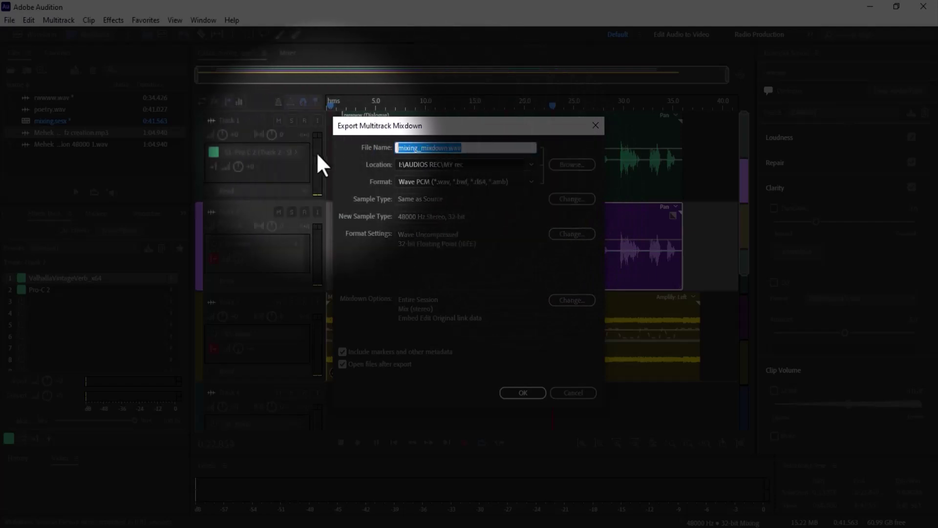
type("po")
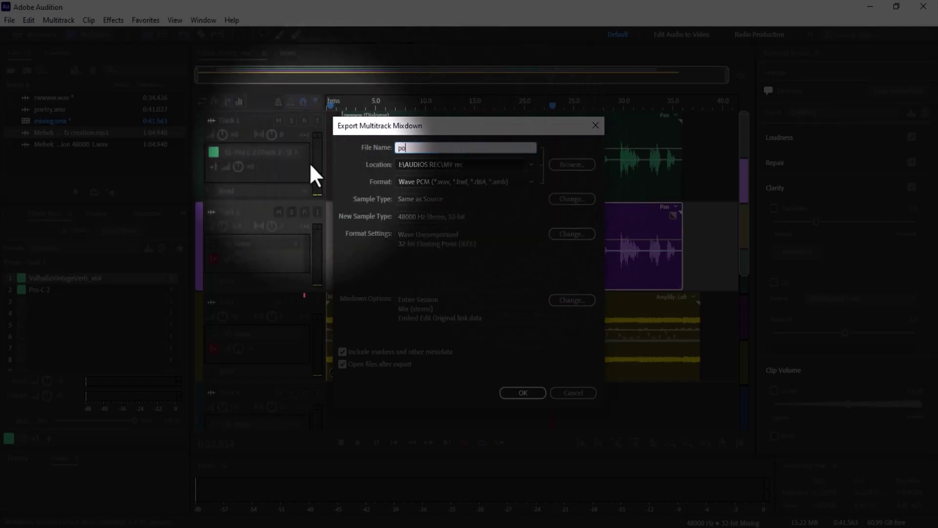
type("eeetry")
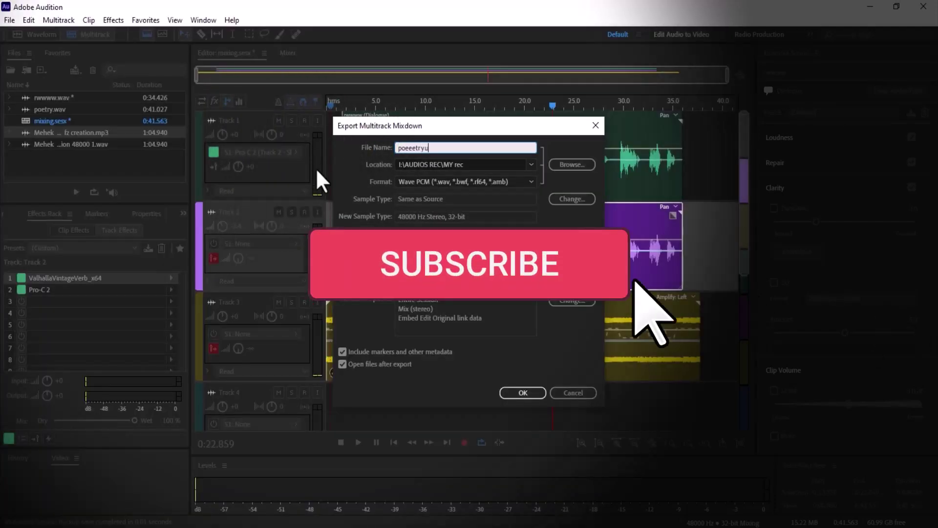
left_click(532, 393)
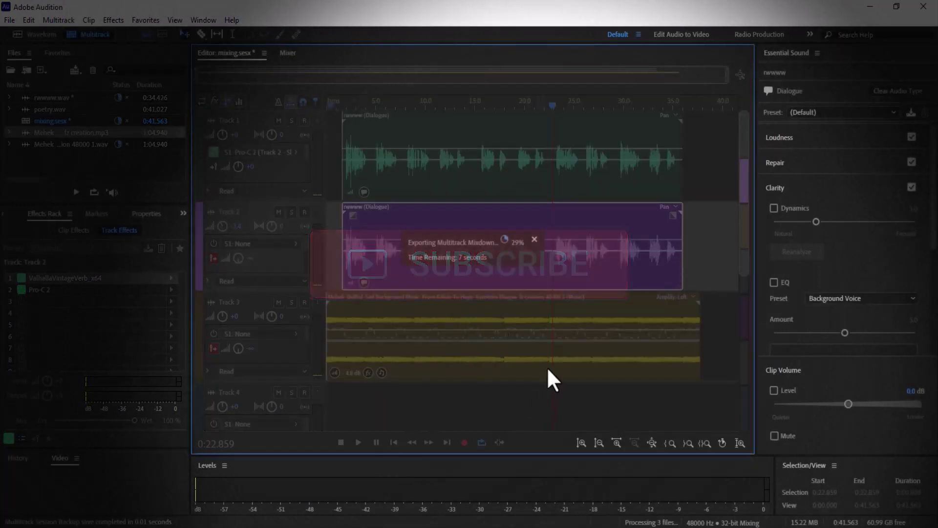